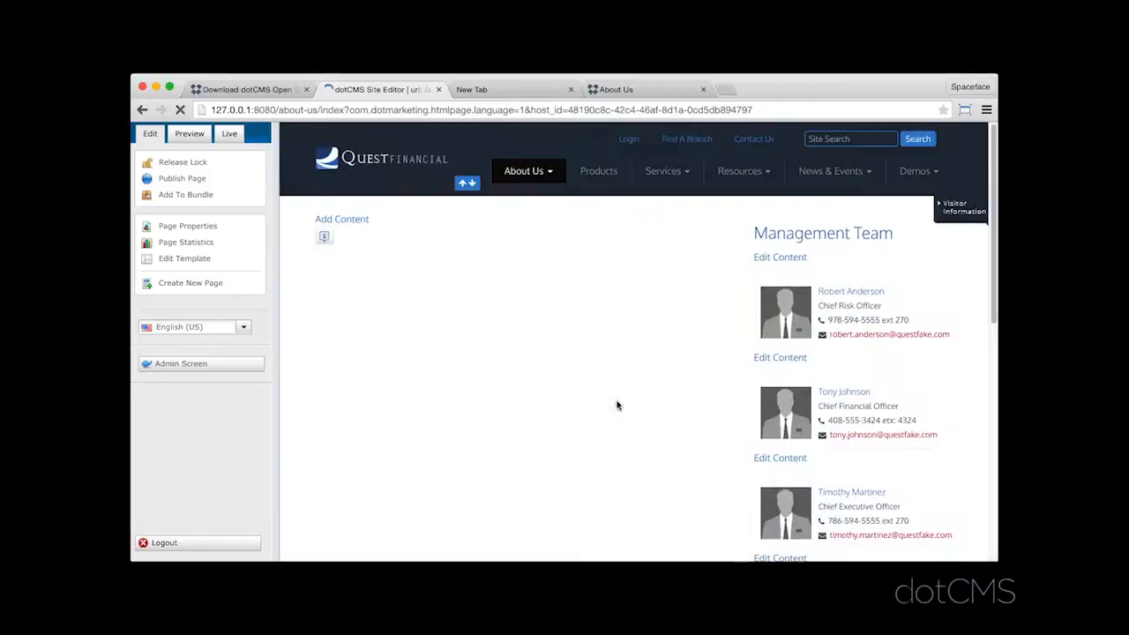
- Open content reuse for the empty main column of the About Us page and search existing content of type News
{"action": "left_click", "coordinate": [700, 222]}
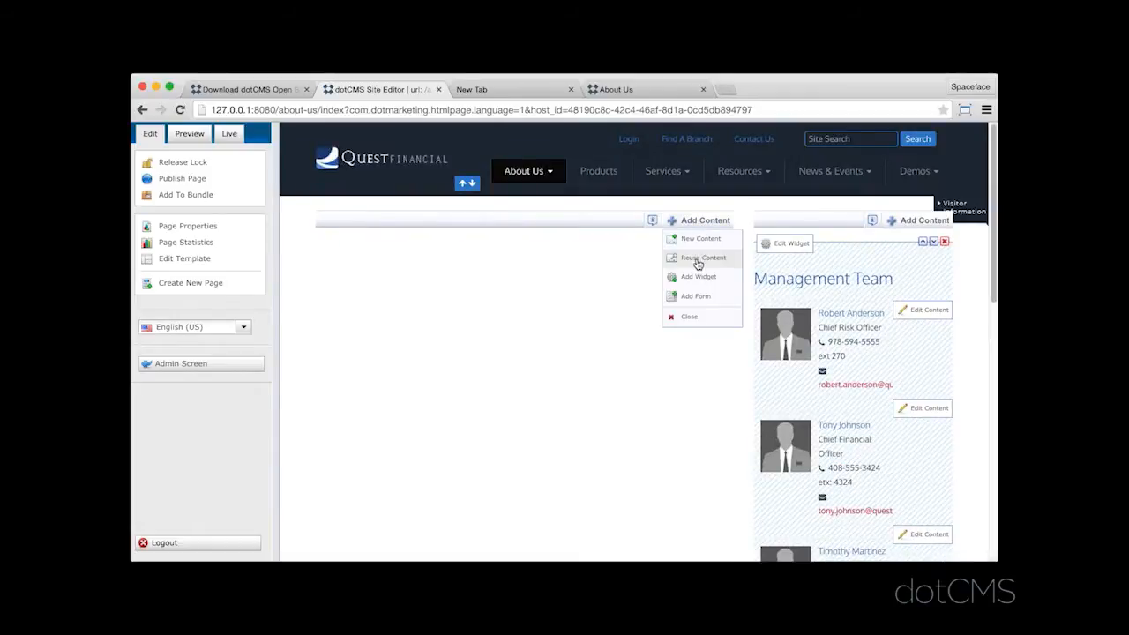
{"action": "left_click", "coordinate": [697, 261]}
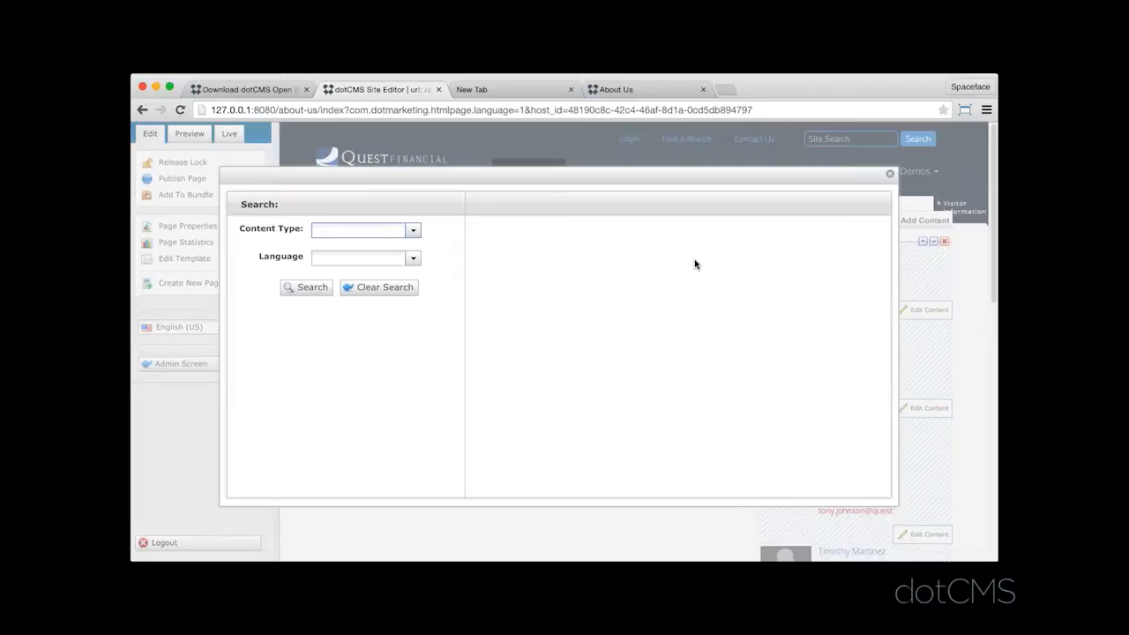
{"action": "left_click", "coordinate": [414, 233]}
{"action": "left_click", "coordinate": [338, 324]}
{"action": "left_click", "coordinate": [383, 292]}
{"action": "scroll", "coordinate": [459, 264], "scroll_direction": "down", "scroll_amount": 3}
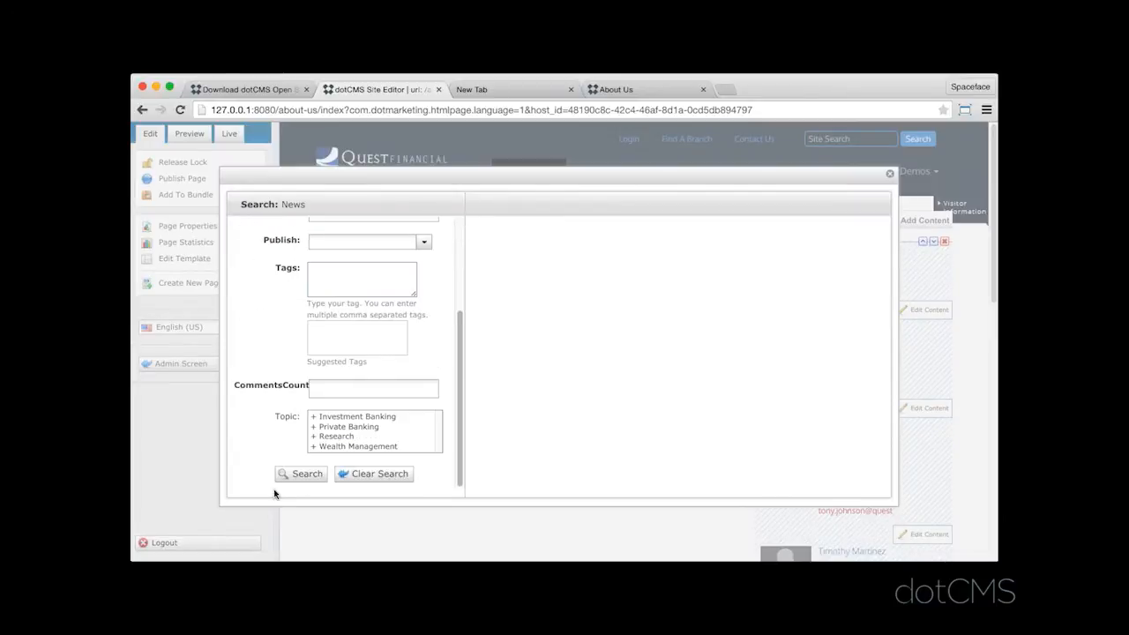
{"action": "left_click", "coordinate": [300, 475]}
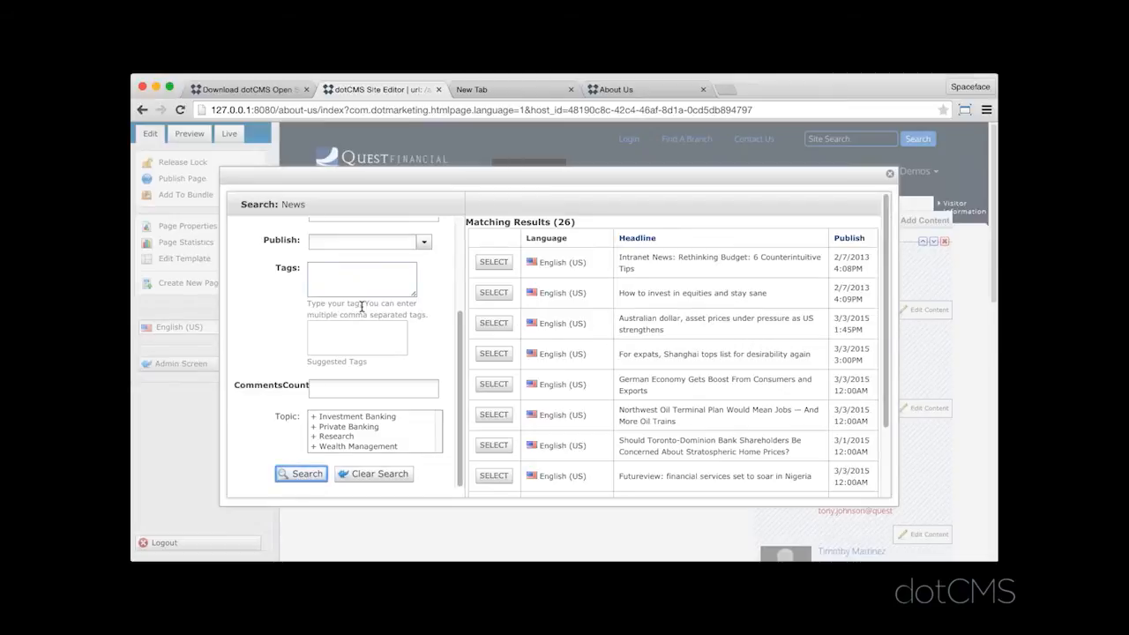
- Filter the News items by headline "bra" and add "Brazil inflation rate gathers pace" to the main column
{"action": "scroll", "coordinate": [357, 313], "scroll_direction": "up", "scroll_amount": 3}
{"action": "left_click", "coordinate": [331, 287]}
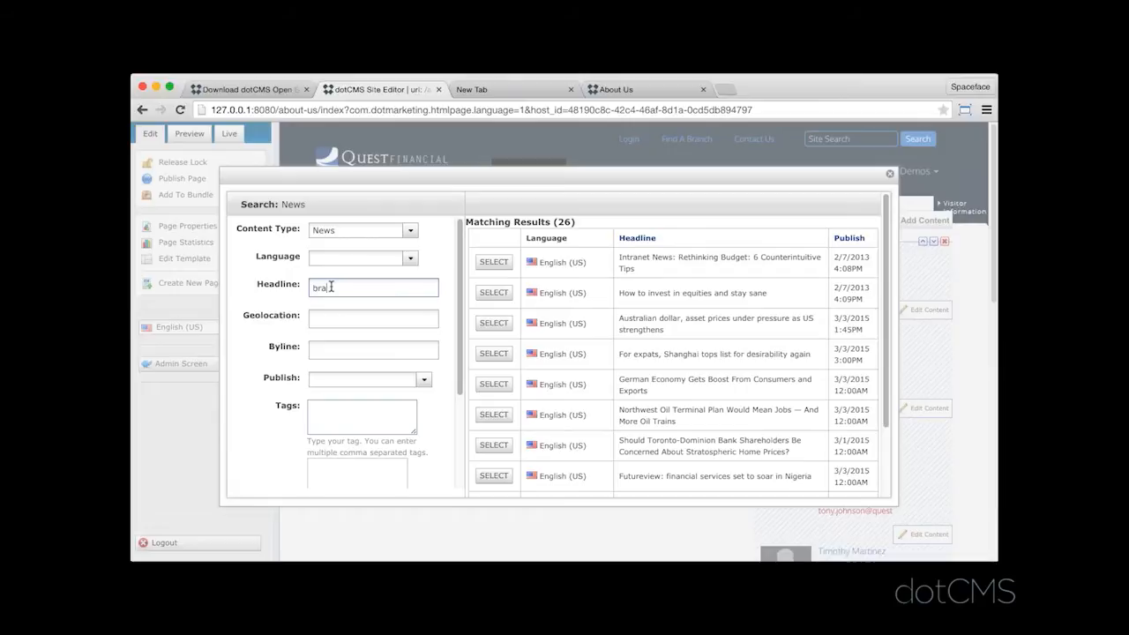
{"action": "scroll", "coordinate": [330, 344], "scroll_direction": "down", "scroll_amount": 3}
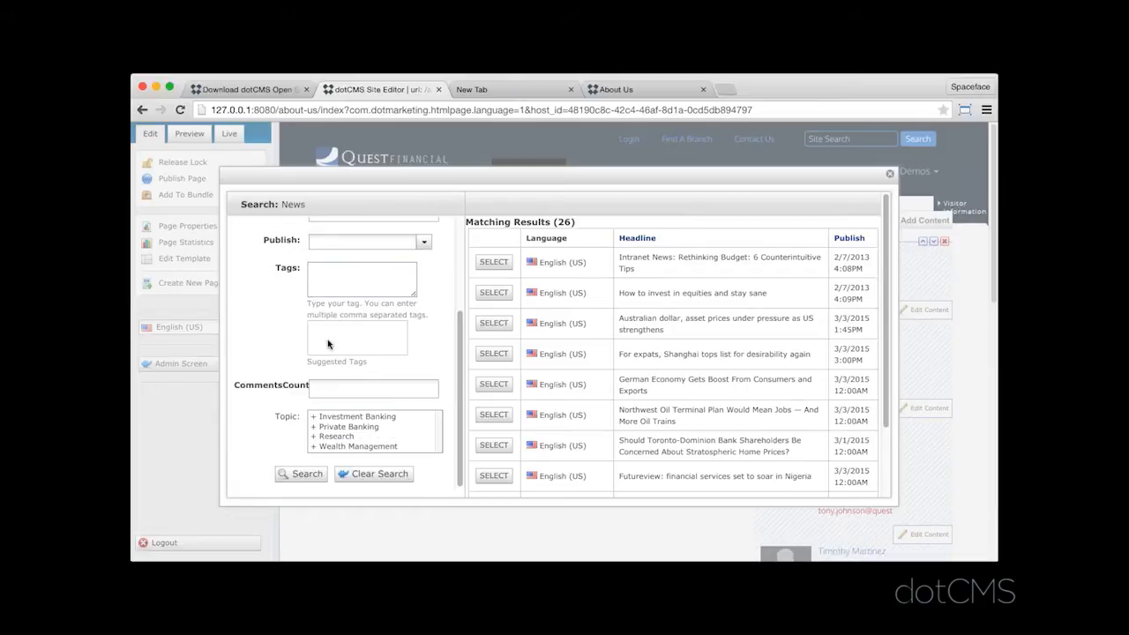
{"action": "left_click", "coordinate": [305, 473]}
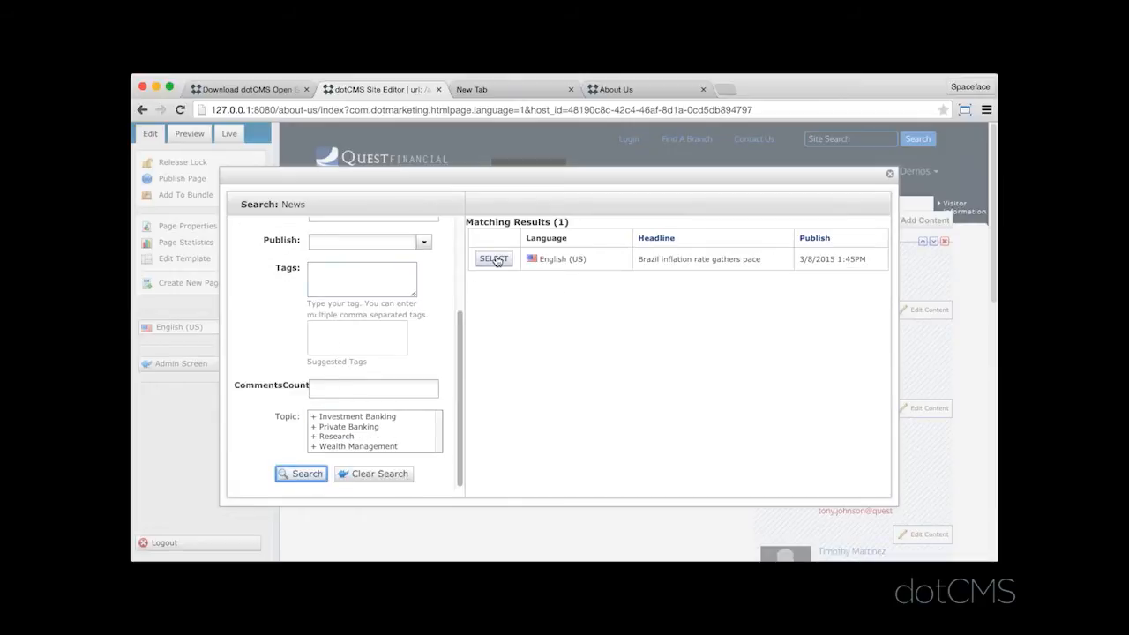
{"action": "left_click", "coordinate": [494, 258]}
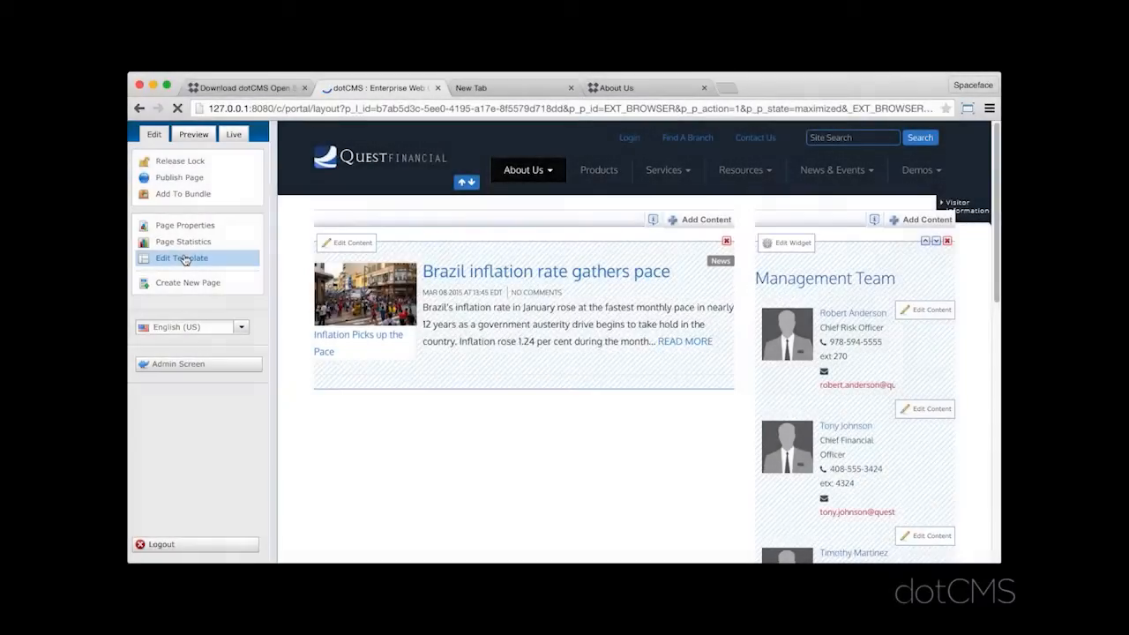
- Open the About Us page's template for editing and review its header, body and footer layout
{"action": "left_click", "coordinate": [186, 260]}
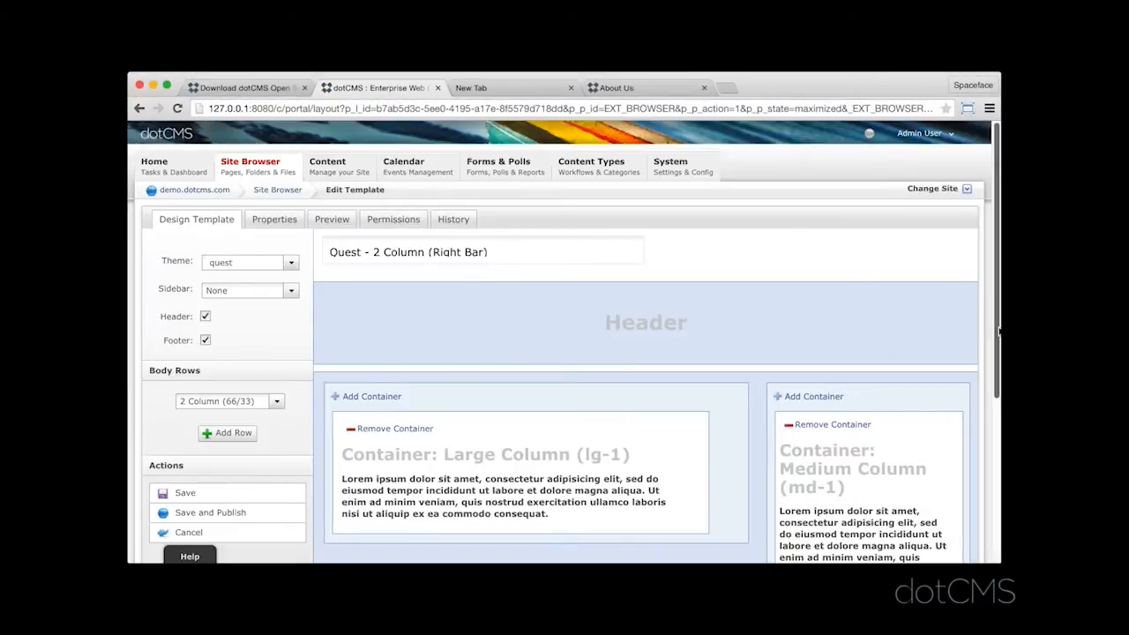
{"action": "left_click_drag", "start_coordinate": [1000, 330], "coordinate": [999, 307]}
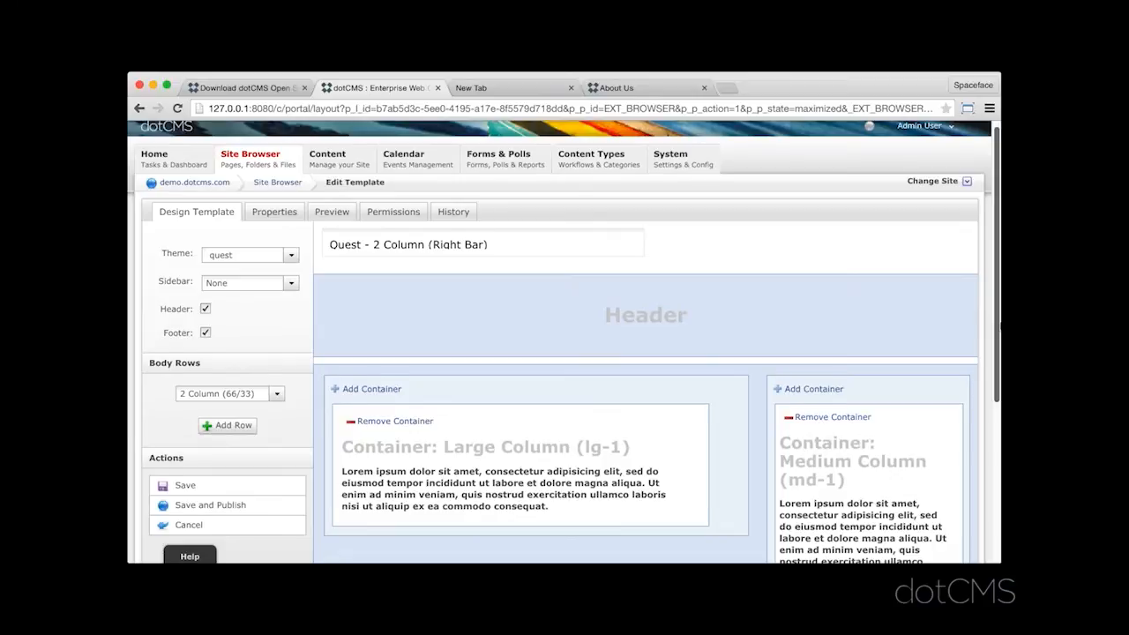
{"action": "left_click_drag", "start_coordinate": [999, 326], "coordinate": [999, 339]}
{"action": "left_click_drag", "start_coordinate": [999, 388], "coordinate": [999, 410]}
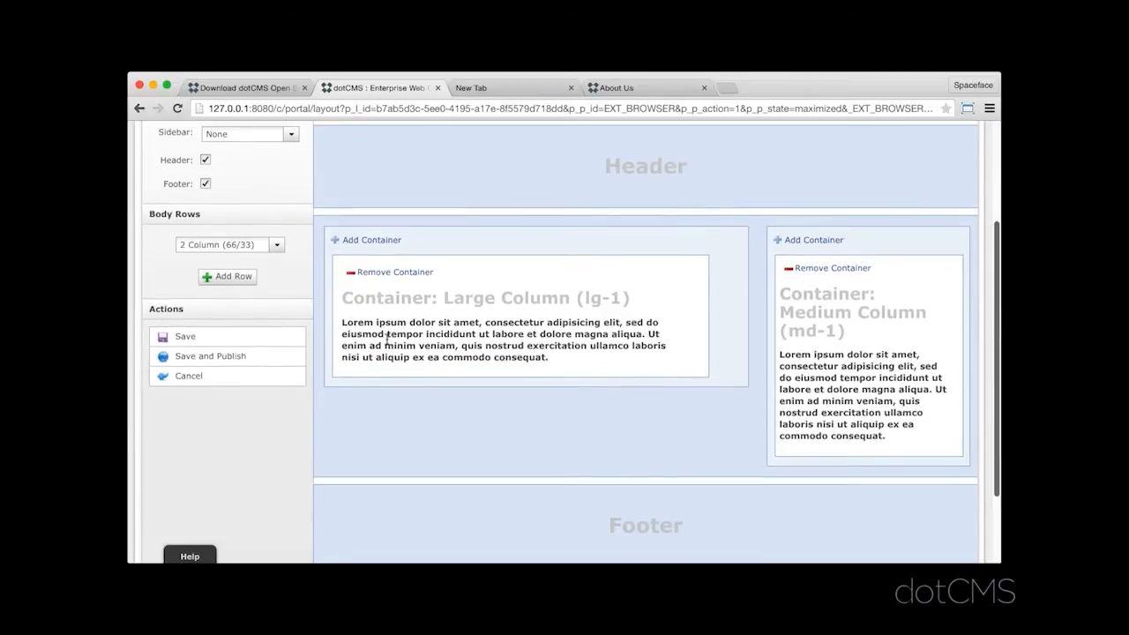
- Add a second body row to the template with the 2 Column (66/33) layout
{"action": "left_click", "coordinate": [240, 279]}
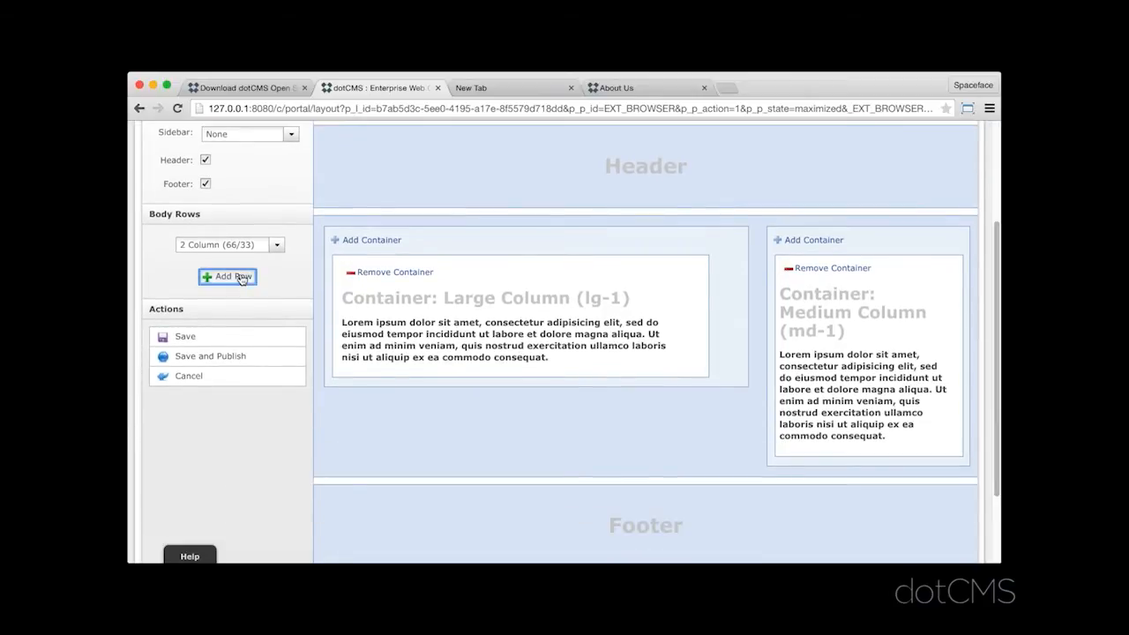
{"action": "left_click", "coordinate": [276, 274]}
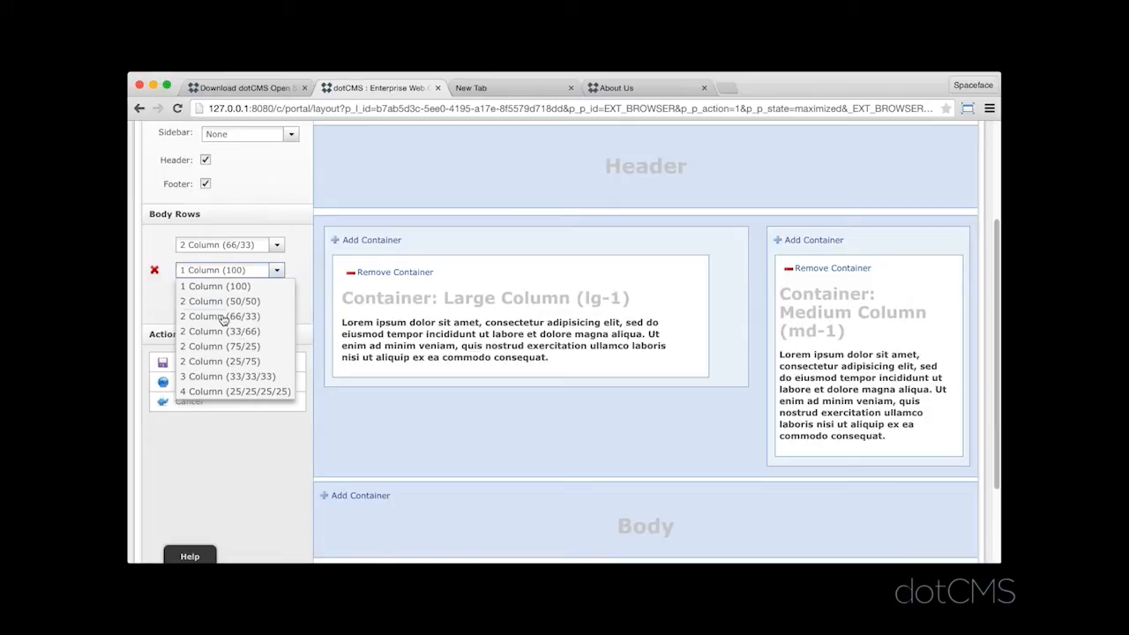
{"action": "left_click", "coordinate": [223, 317]}
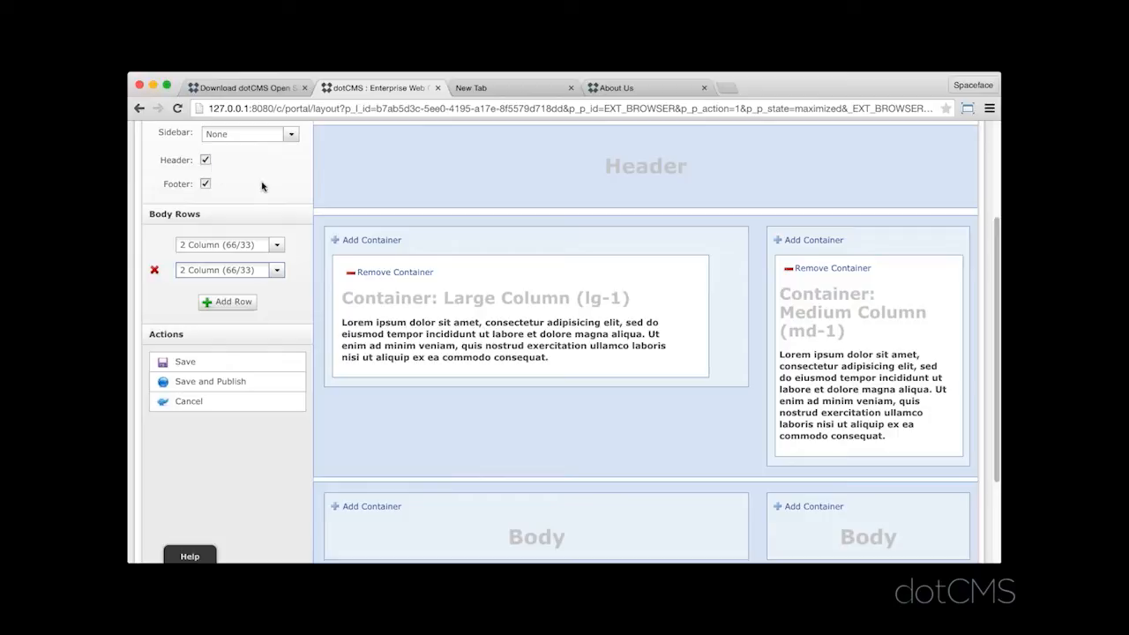
- Try a 30% on Left sidebar in the template and set the sidebar back to None
{"action": "scroll", "coordinate": [276, 160], "scroll_direction": "up", "scroll_amount": 1}
{"action": "left_click", "coordinate": [292, 138]}
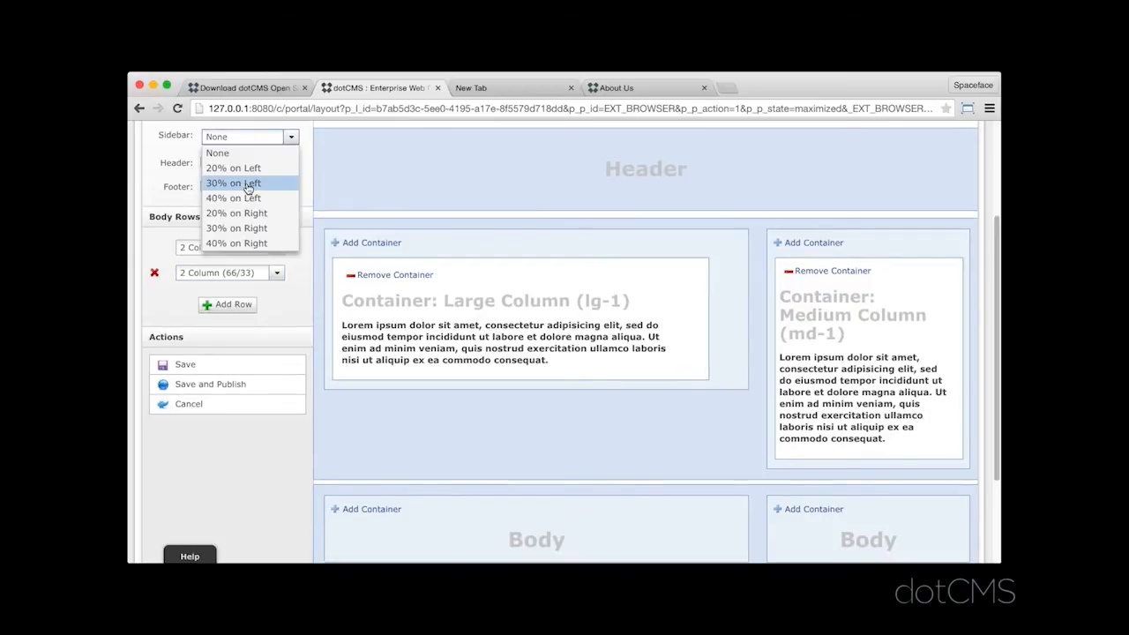
{"action": "left_click", "coordinate": [249, 185]}
{"action": "left_click", "coordinate": [264, 137]}
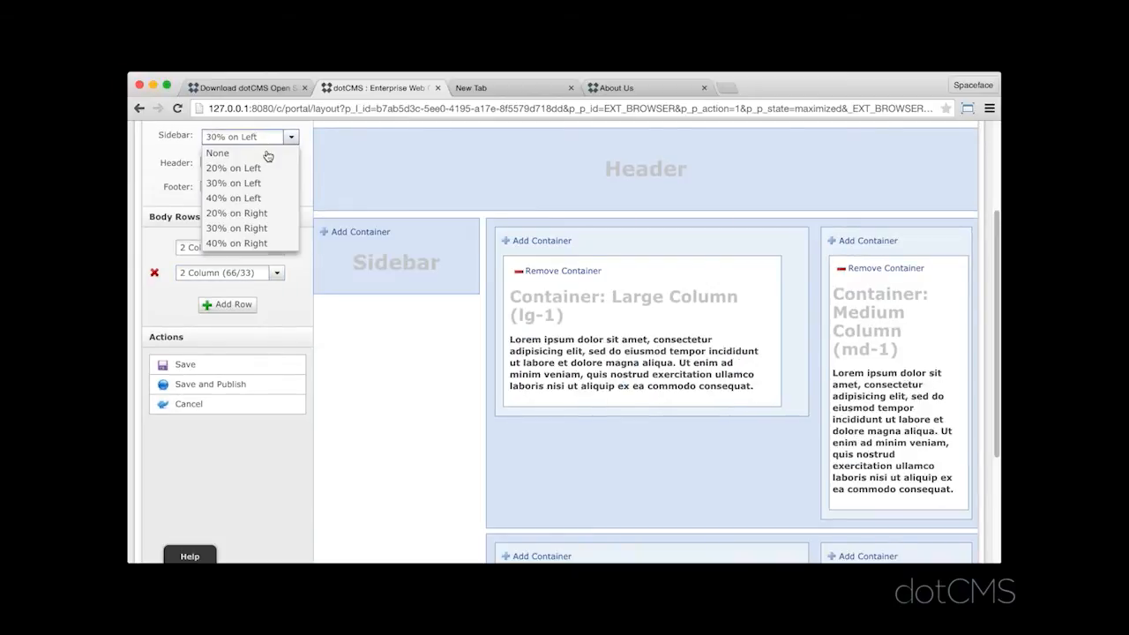
{"action": "left_click", "coordinate": [268, 155]}
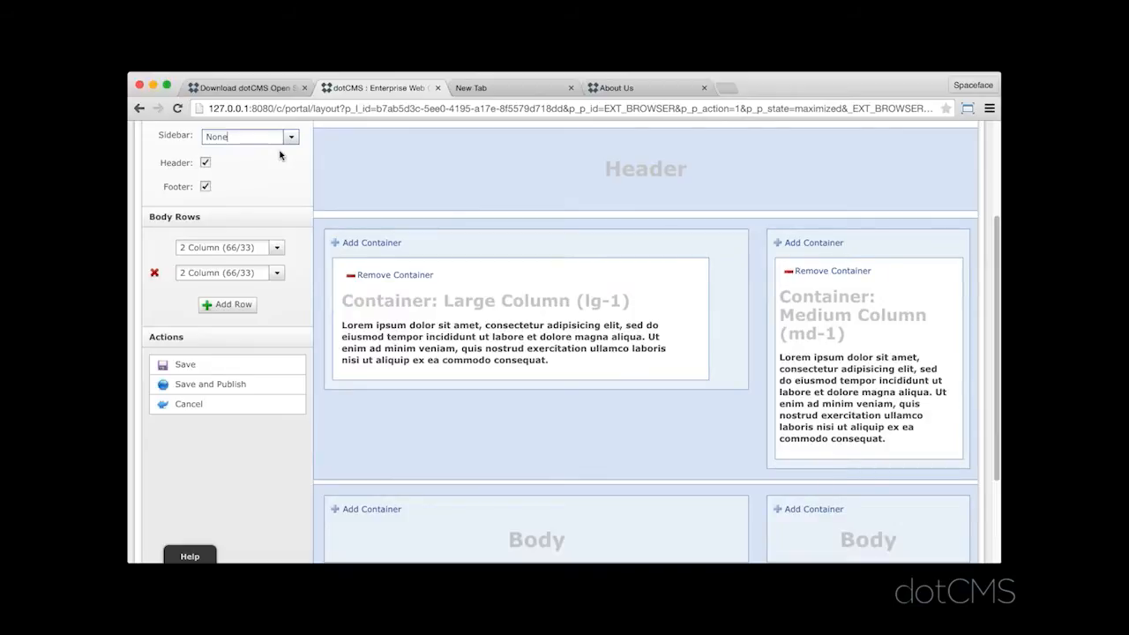
- Preview the template with its theme, check the iPhone mobile preview, and close that preview window
{"action": "scroll", "coordinate": [977, 299], "scroll_direction": "up", "scroll_amount": 1}
{"action": "scroll", "coordinate": [977, 299], "scroll_direction": "up", "scroll_amount": 5}
{"action": "left_click", "coordinate": [335, 218]}
{"action": "mouse_move", "coordinate": [998, 381]}
{"action": "left_mouse_down"}
{"action": "mouse_move", "coordinate": [998, 436]}
{"action": "mouse_move", "coordinate": [997, 388]}
{"action": "left_mouse_up"}
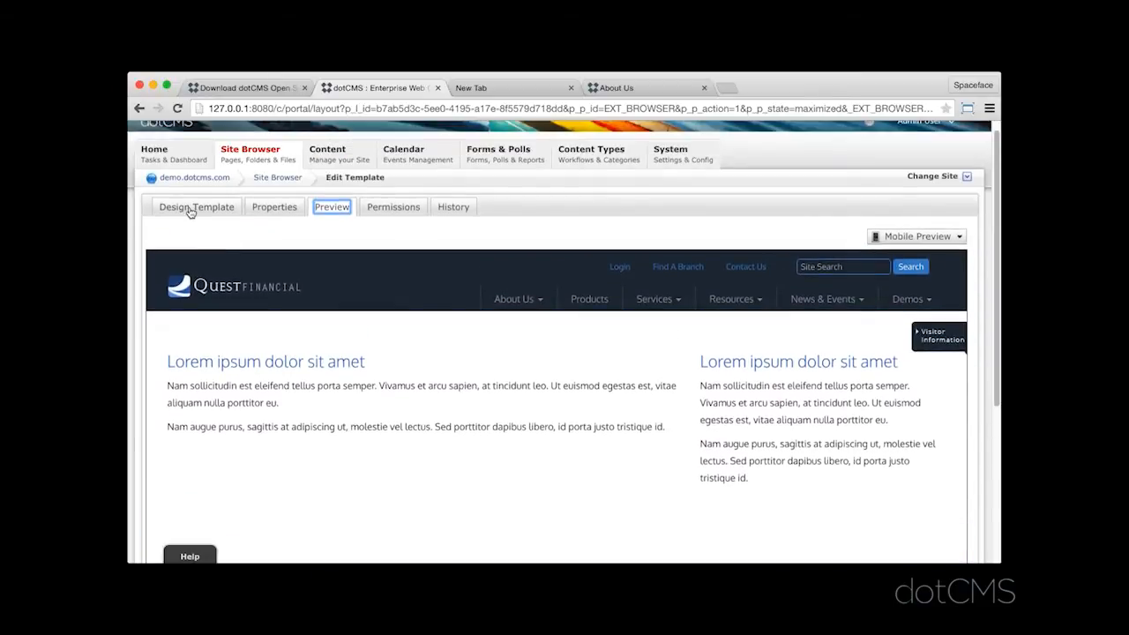
{"action": "left_click", "coordinate": [920, 238]}
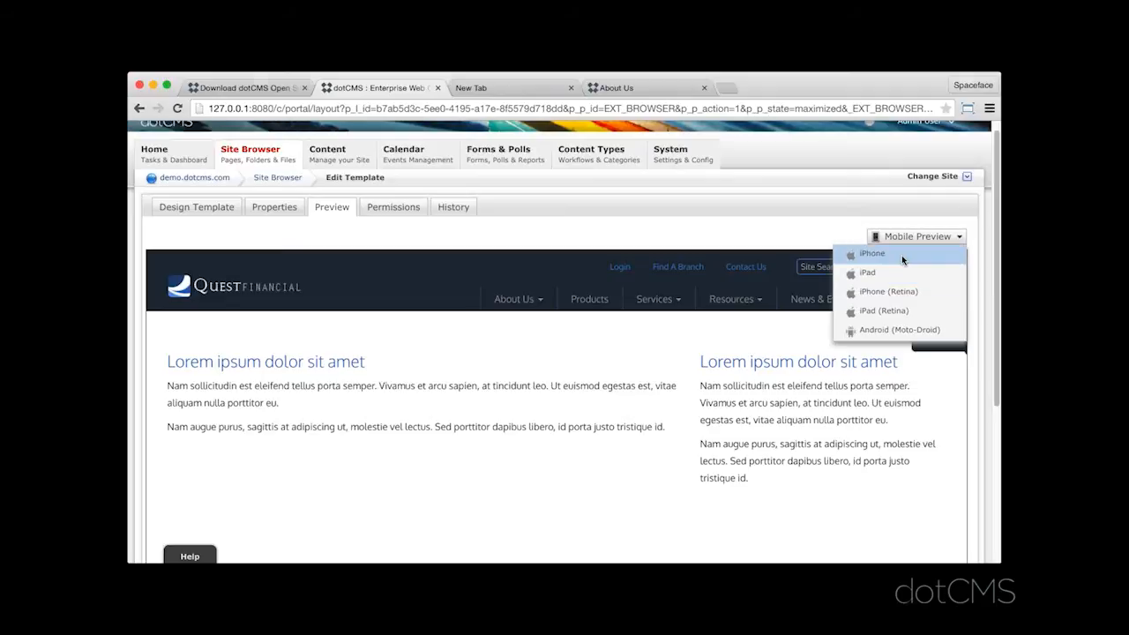
{"action": "left_click", "coordinate": [903, 260]}
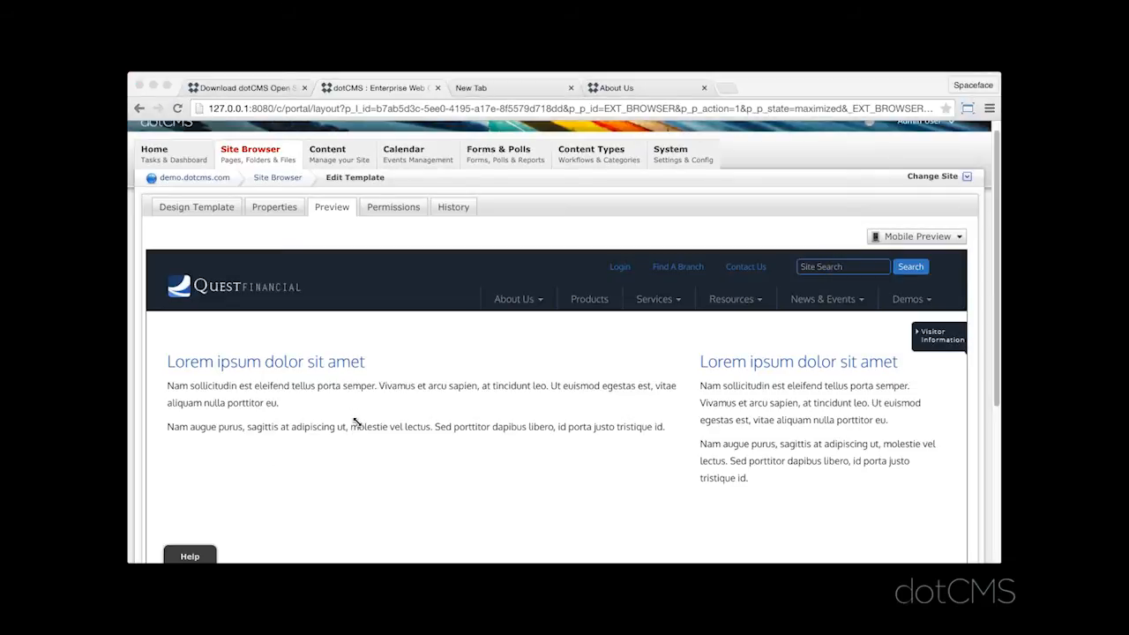
{"action": "left_click", "coordinate": [142, 75]}
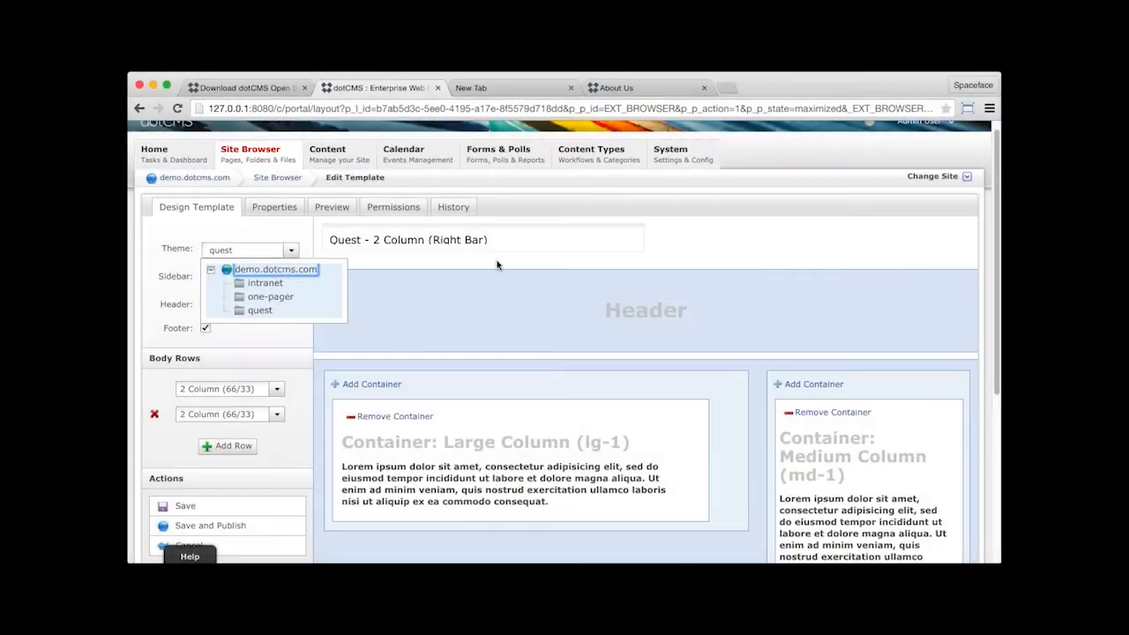
- Change the template's theme from quest to intranet and preview the rethemed page down to its footer
{"action": "left_click", "coordinate": [497, 265]}
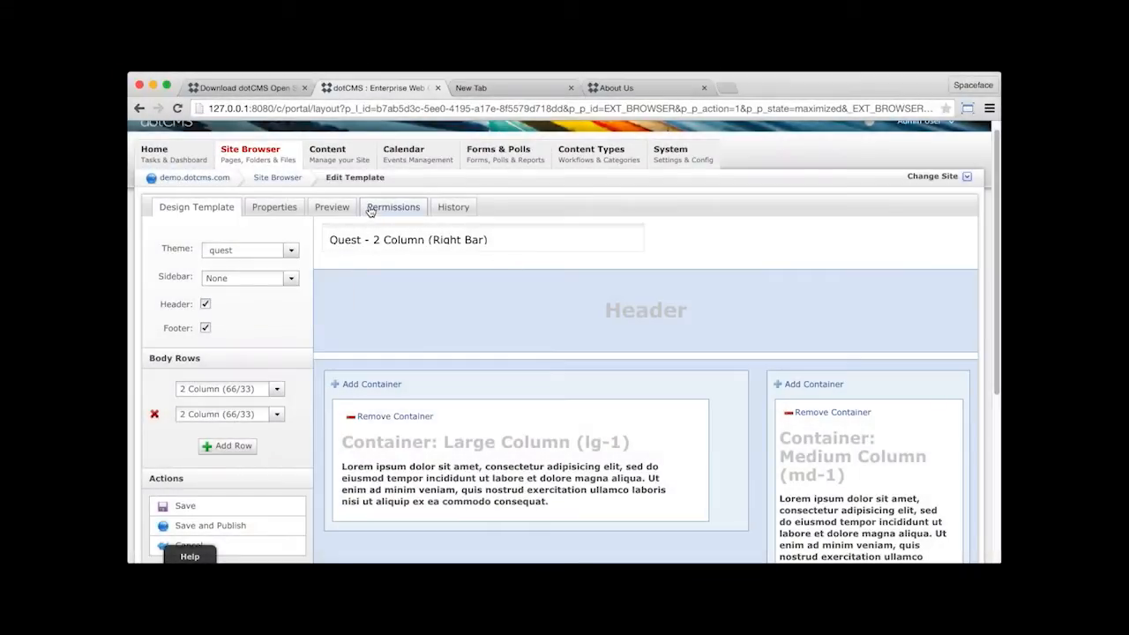
{"action": "left_click", "coordinate": [333, 207]}
{"action": "left_click", "coordinate": [196, 207]}
{"action": "left_click", "coordinate": [291, 252]}
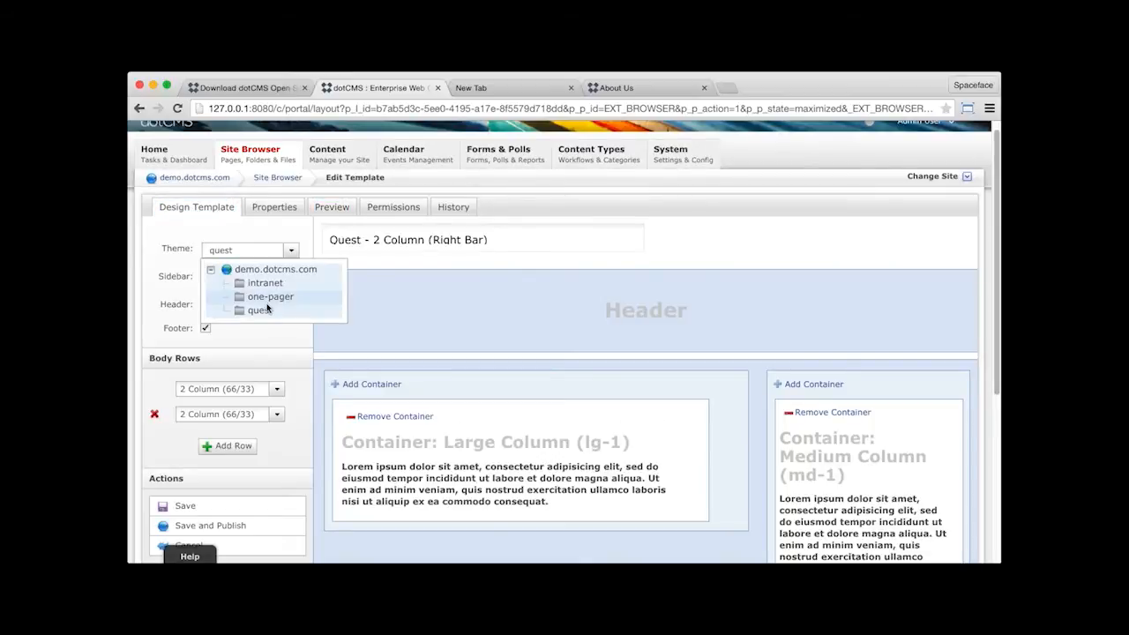
{"action": "left_click", "coordinate": [260, 310]}
{"action": "left_click", "coordinate": [292, 251]}
{"action": "left_click", "coordinate": [264, 284]}
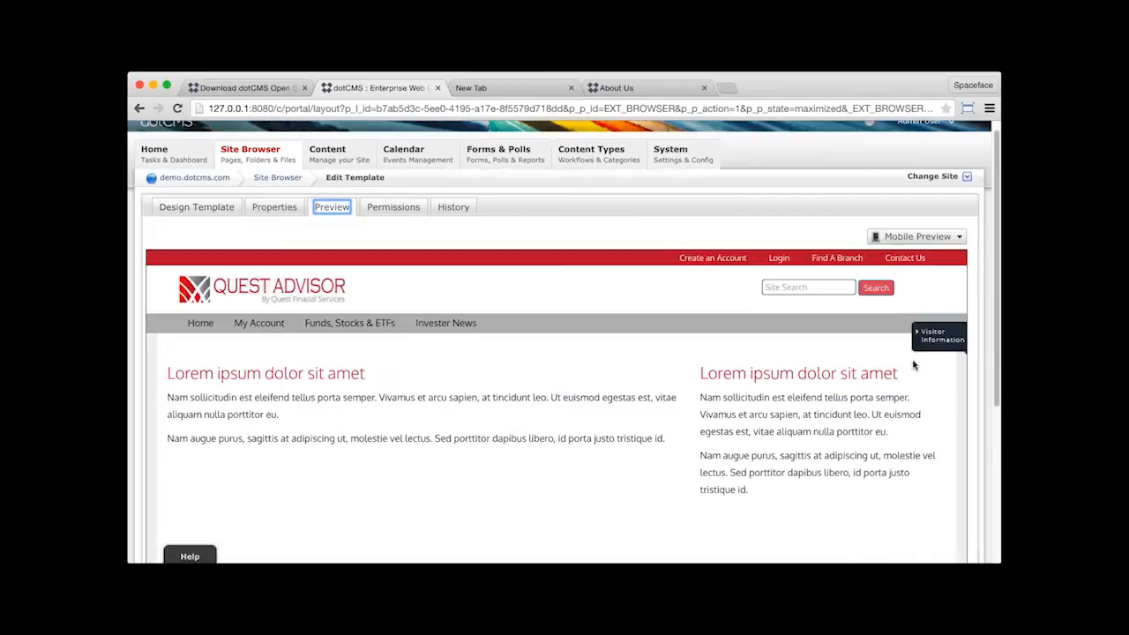
{"action": "scroll", "coordinate": [697, 337], "scroll_direction": "down", "scroll_amount": 4}
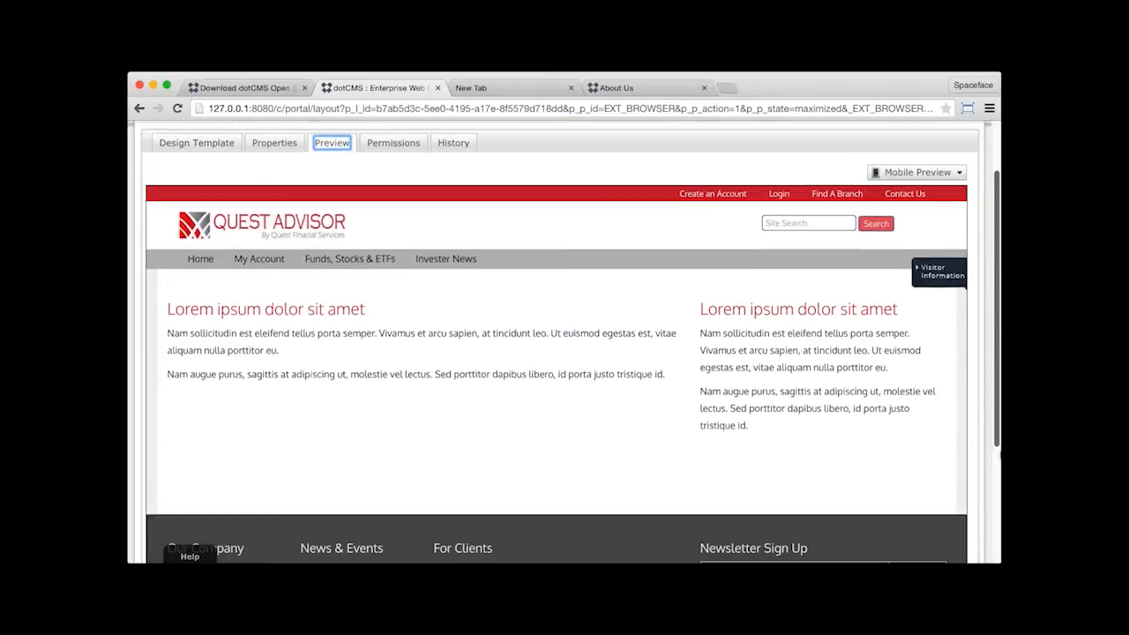
{"action": "scroll", "coordinate": [697, 337], "scroll_direction": "up", "scroll_amount": 4}
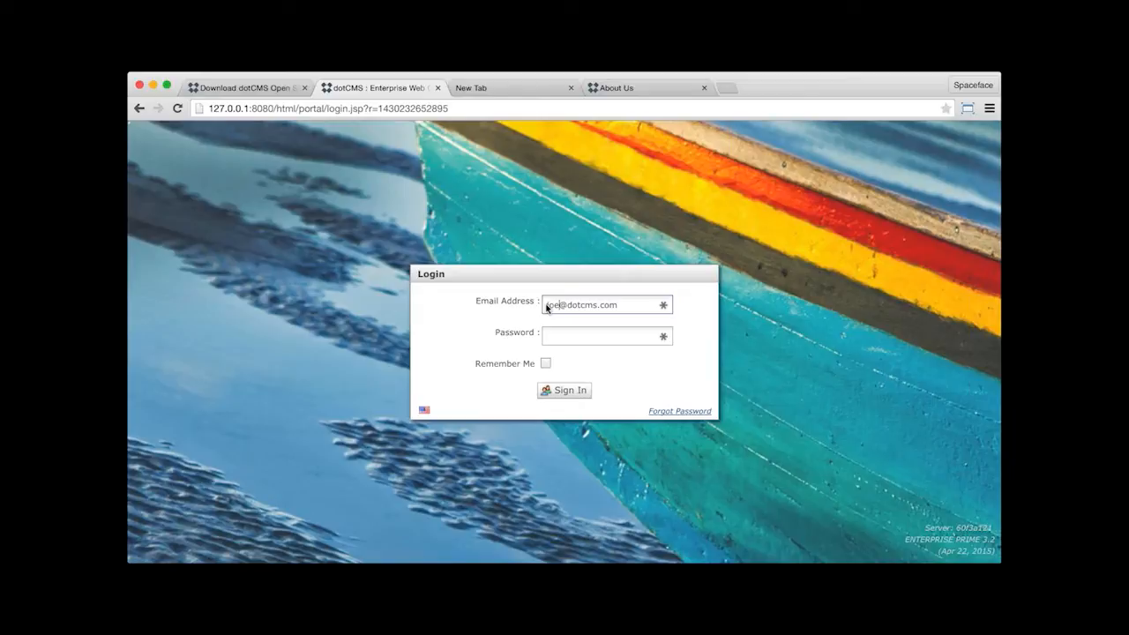
- Enter the contributor account's password and sign in to the admin backend
{"action": "key", "text": "Tab"}
{"action": "type", "text": "adm"}
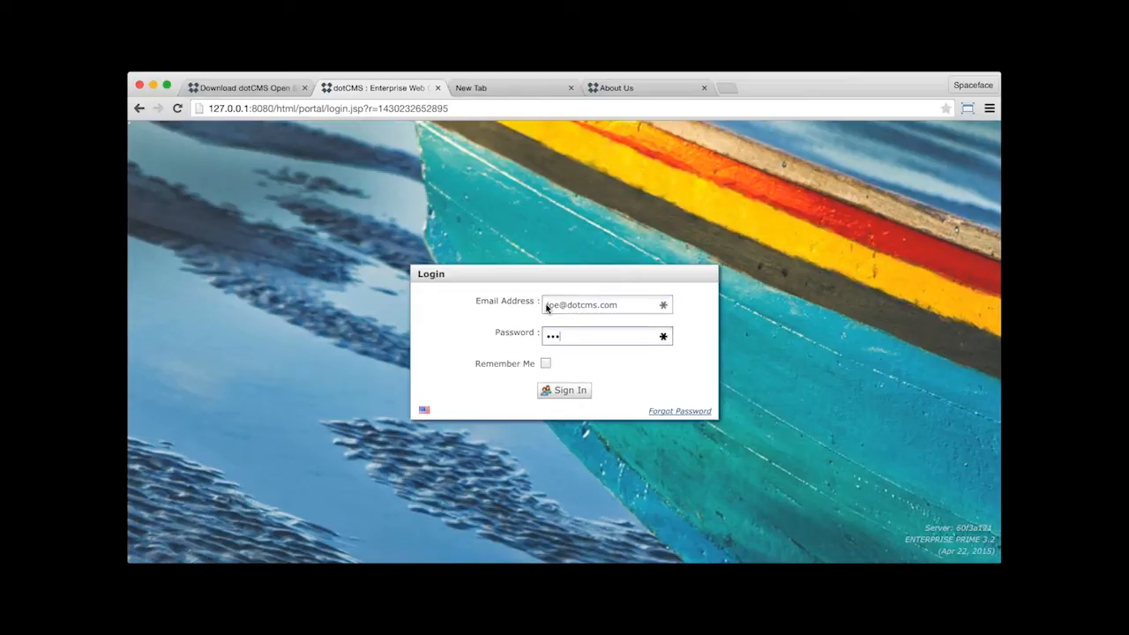
{"action": "left_click", "coordinate": [563, 391]}
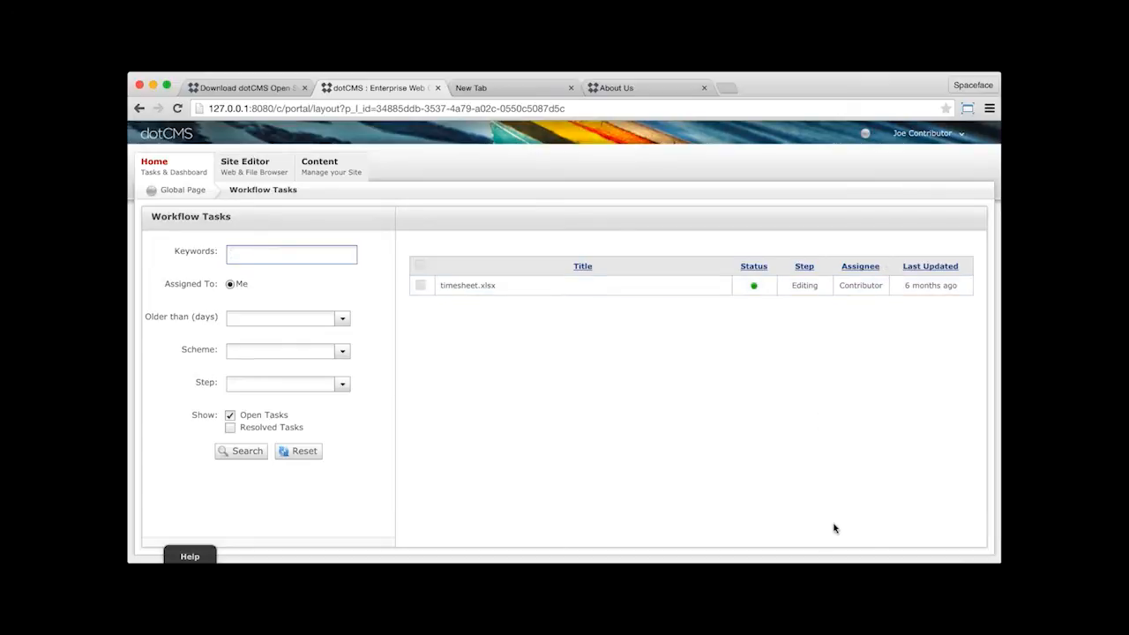
- Check the contributor's available sections and view the res-videos and res-documents folders under resources in the Site Browser
{"action": "mouse_move", "coordinate": [160, 170]}
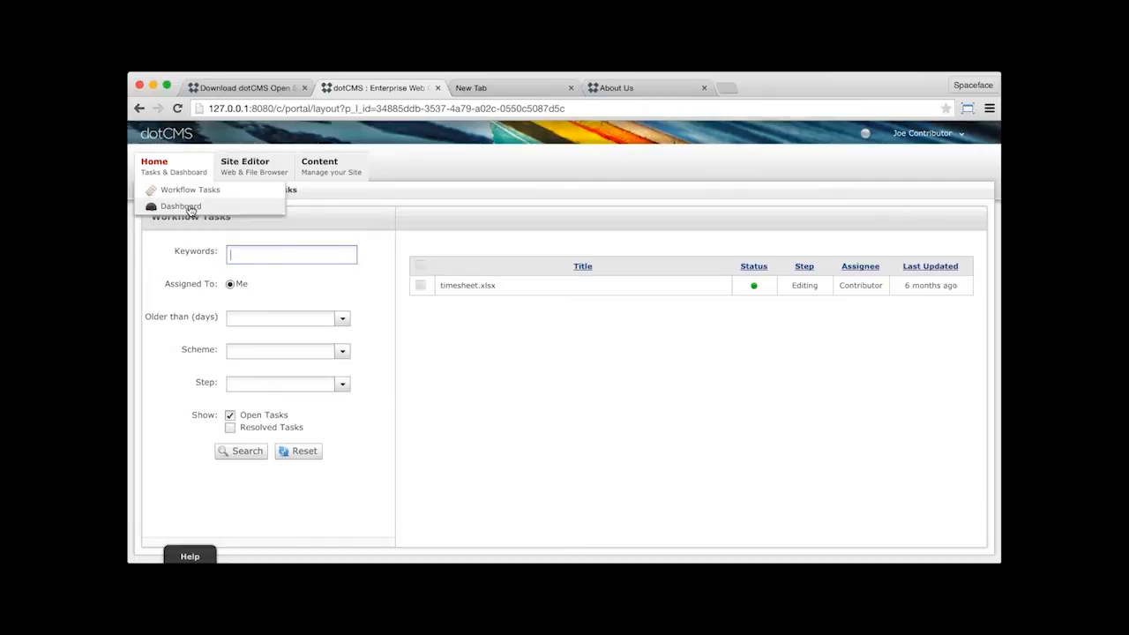
{"action": "mouse_move", "coordinate": [328, 182]}
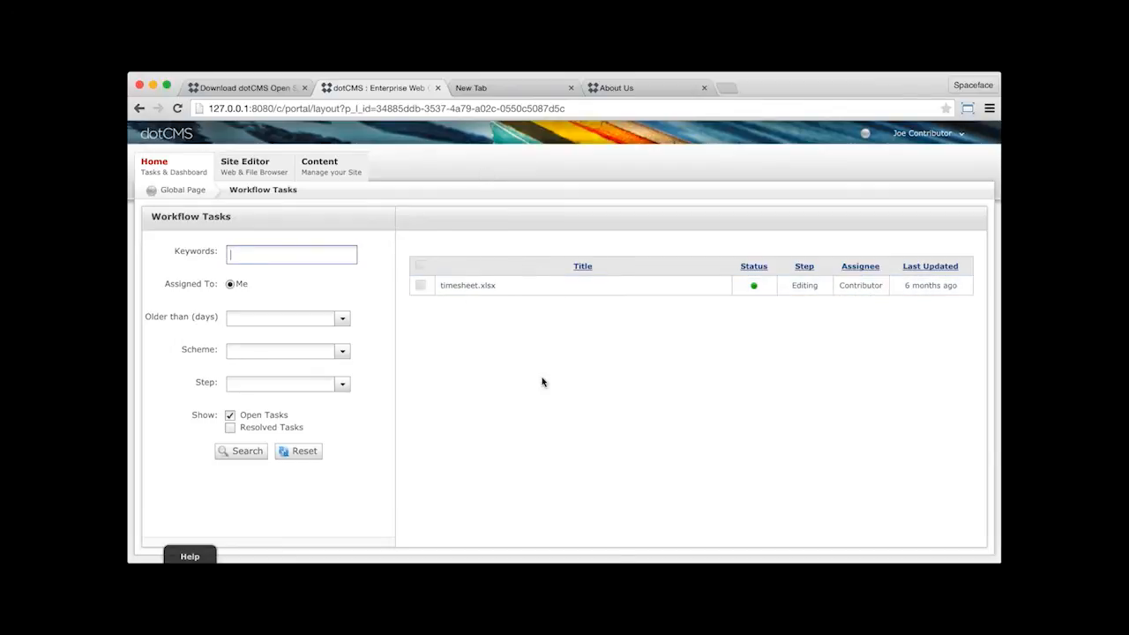
{"action": "left_click", "coordinate": [260, 172]}
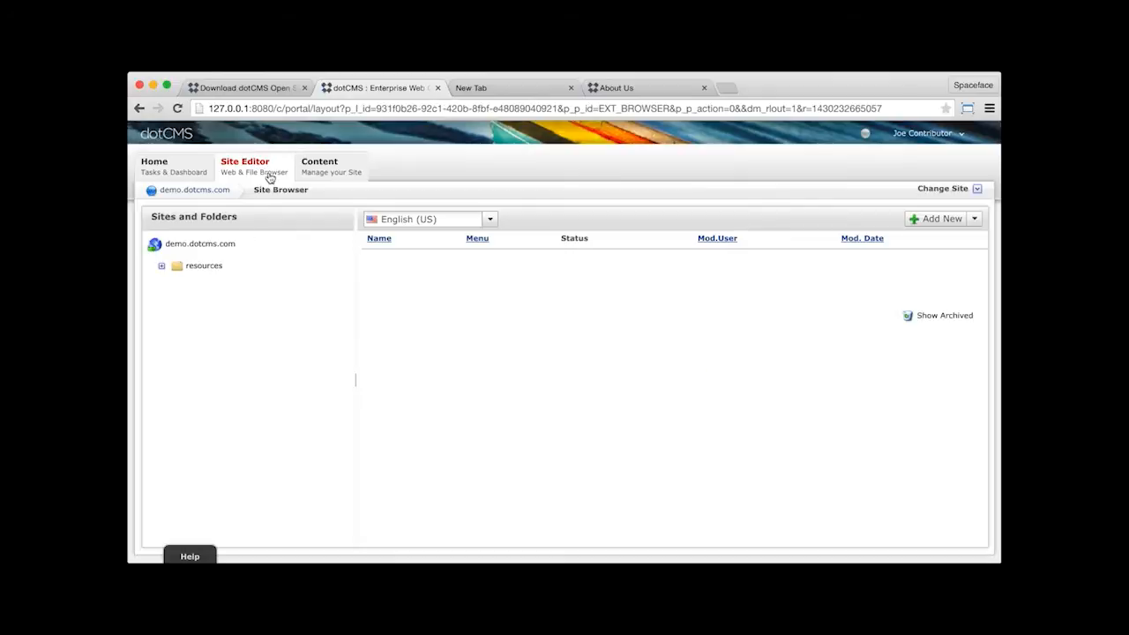
{"action": "left_click", "coordinate": [162, 269]}
{"action": "left_click", "coordinate": [219, 285]}
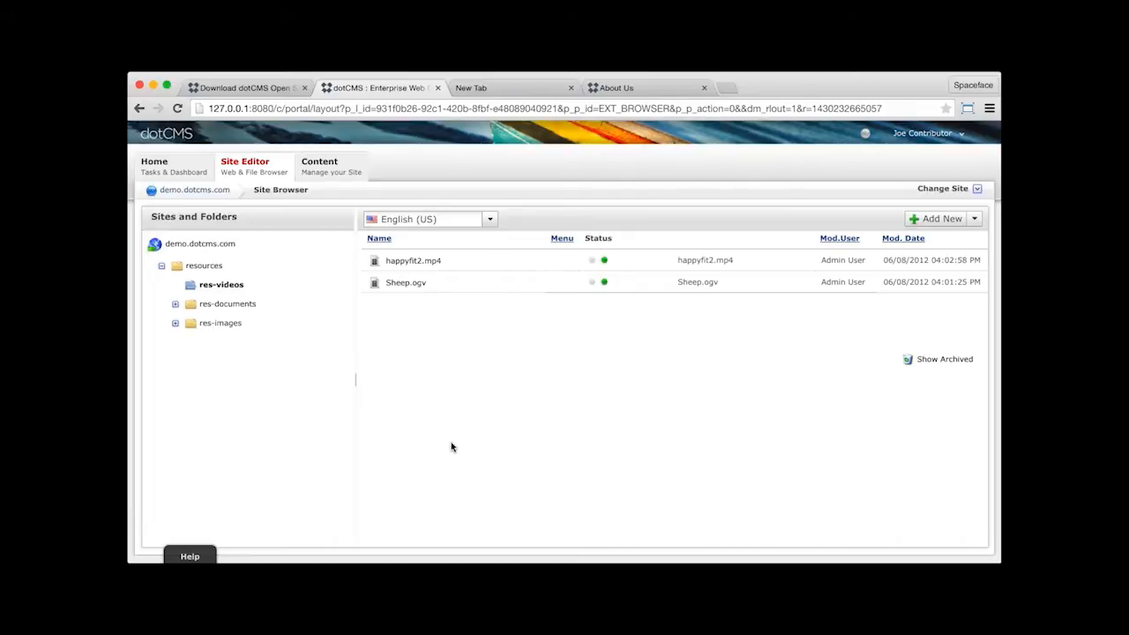
{"action": "left_click", "coordinate": [218, 305]}
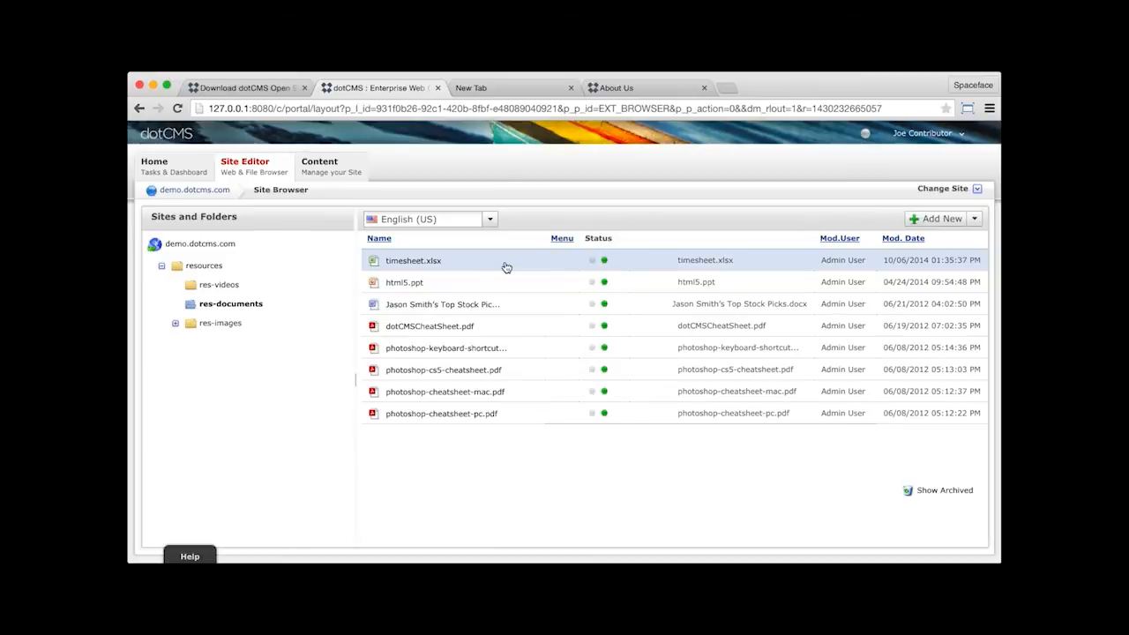
- Open the content search and show the content types available to the contributor
{"action": "mouse_move", "coordinate": [325, 168]}
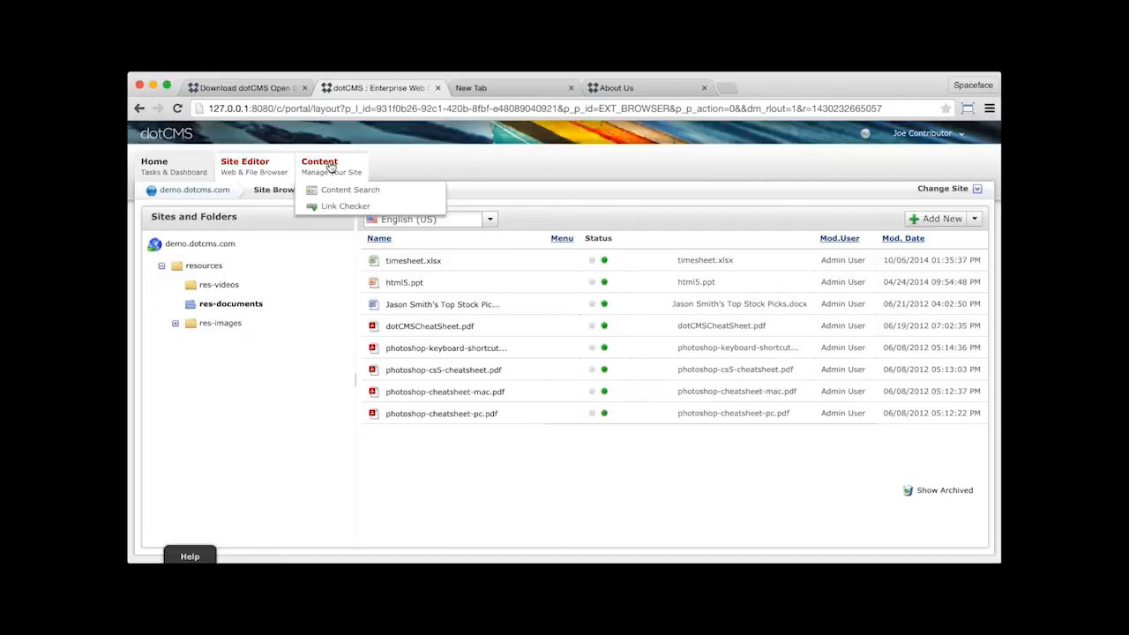
{"action": "left_click", "coordinate": [330, 167]}
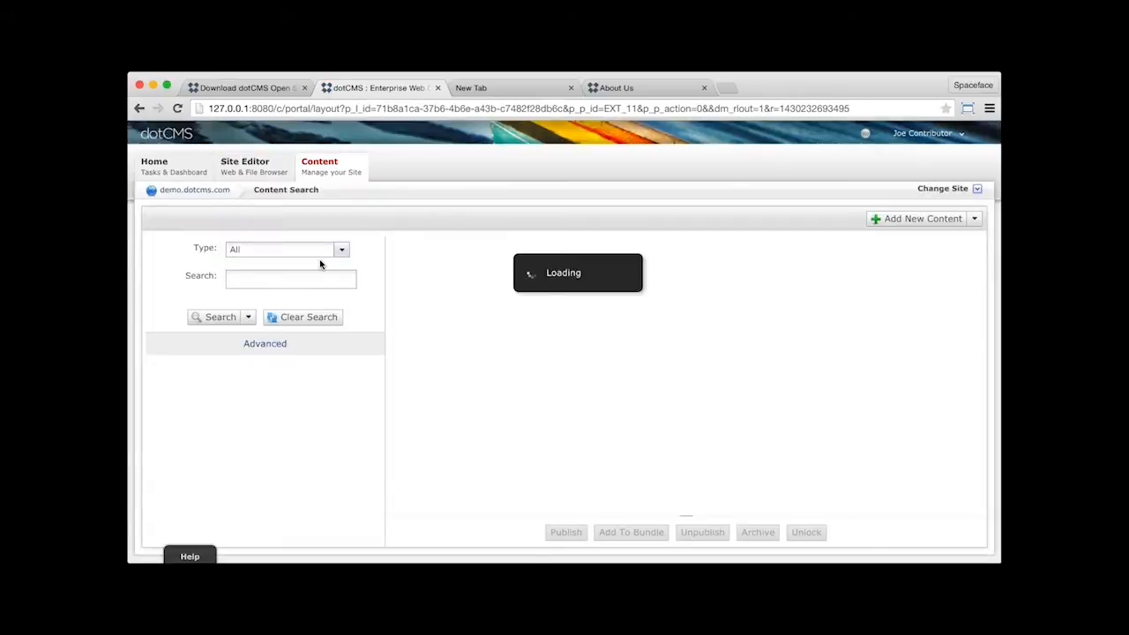
{"action": "left_click", "coordinate": [342, 251]}
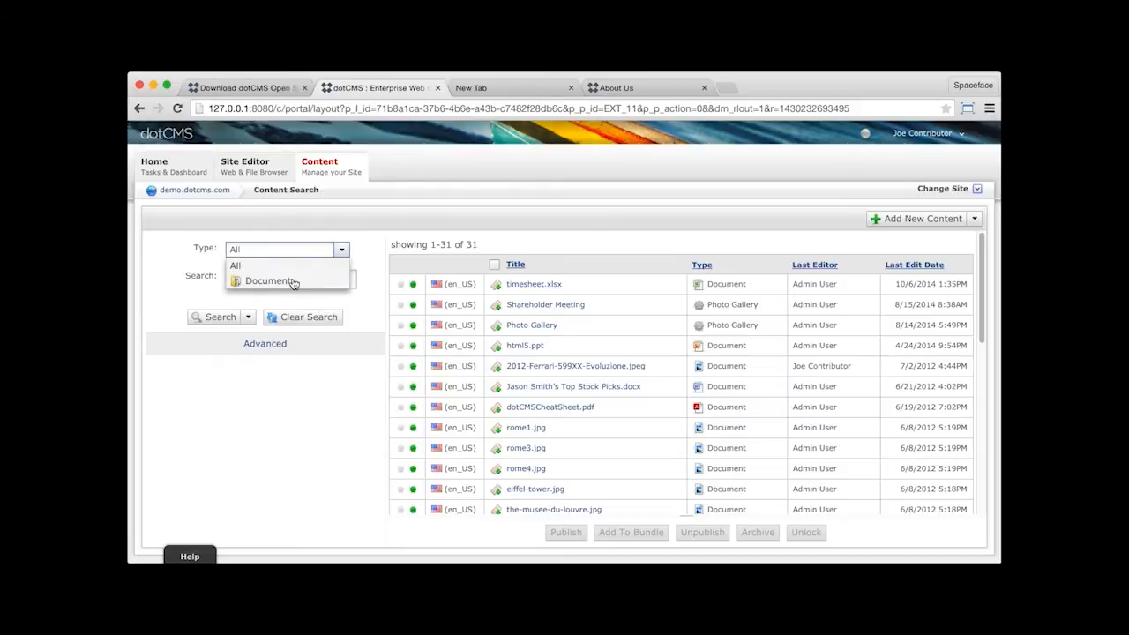
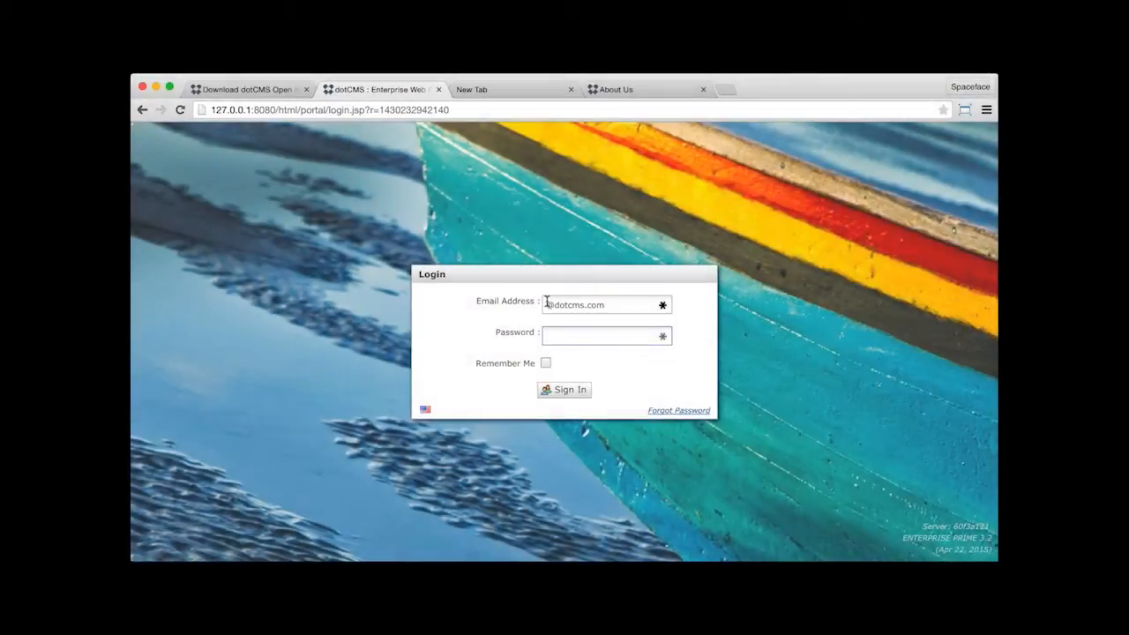
- Enter the reviewer account's e-mail and password and sign in to the admin backend
{"action": "left_click", "coordinate": [546, 303]}
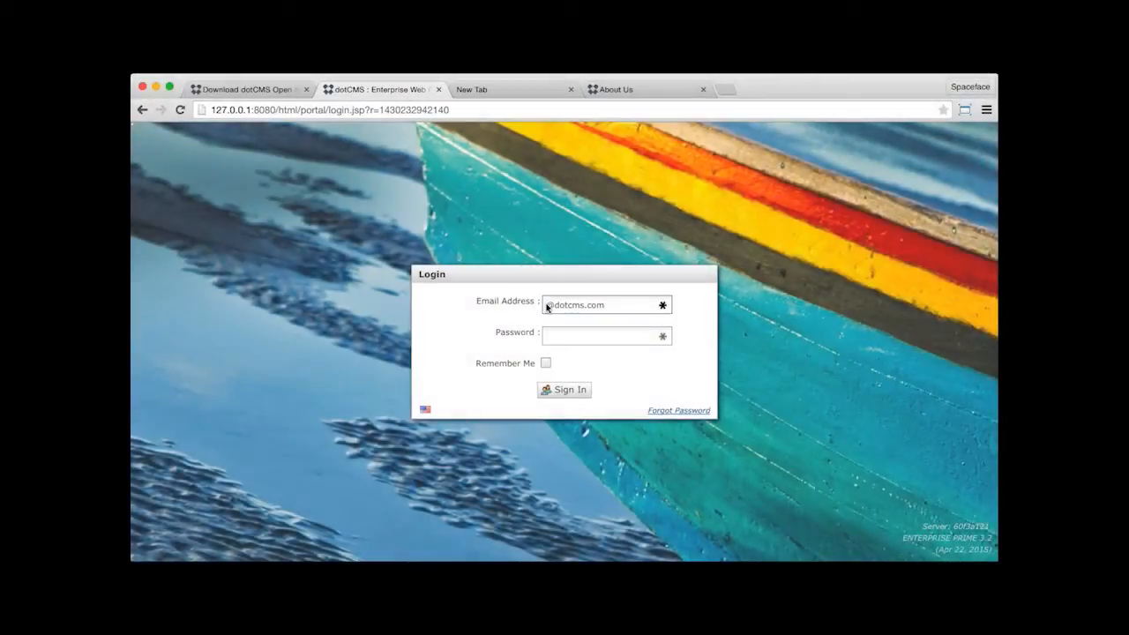
{"action": "type", "text": "jane"}
{"action": "key", "text": "Tab"}
{"action": "type", "text": "ad"}
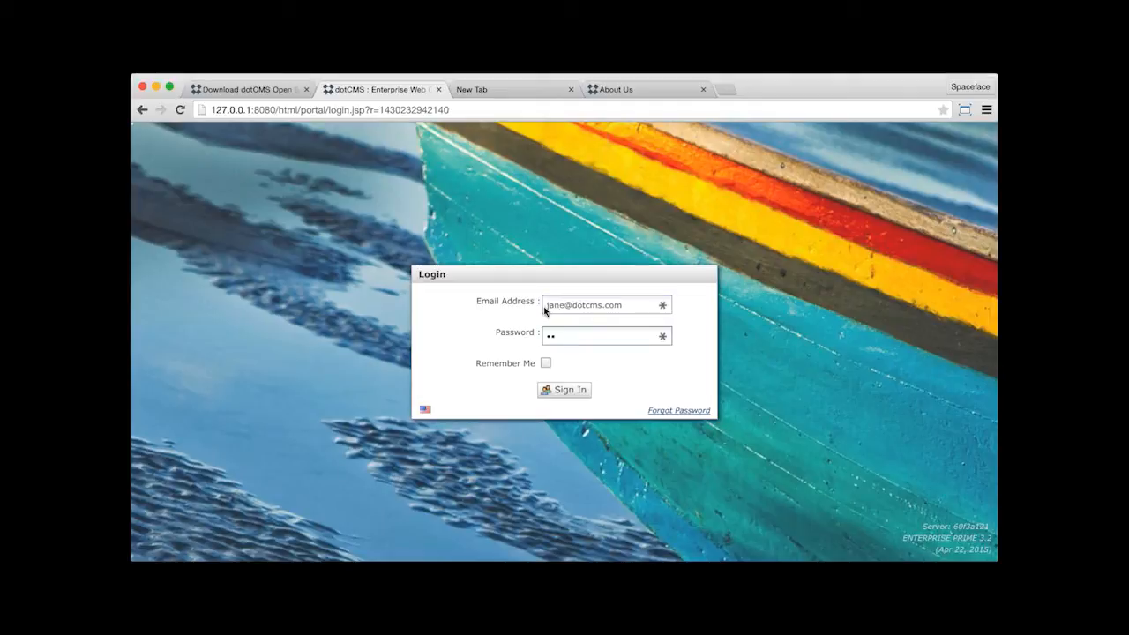
{"action": "type", "text": "mi"}
{"action": "key", "text": "Tab"}
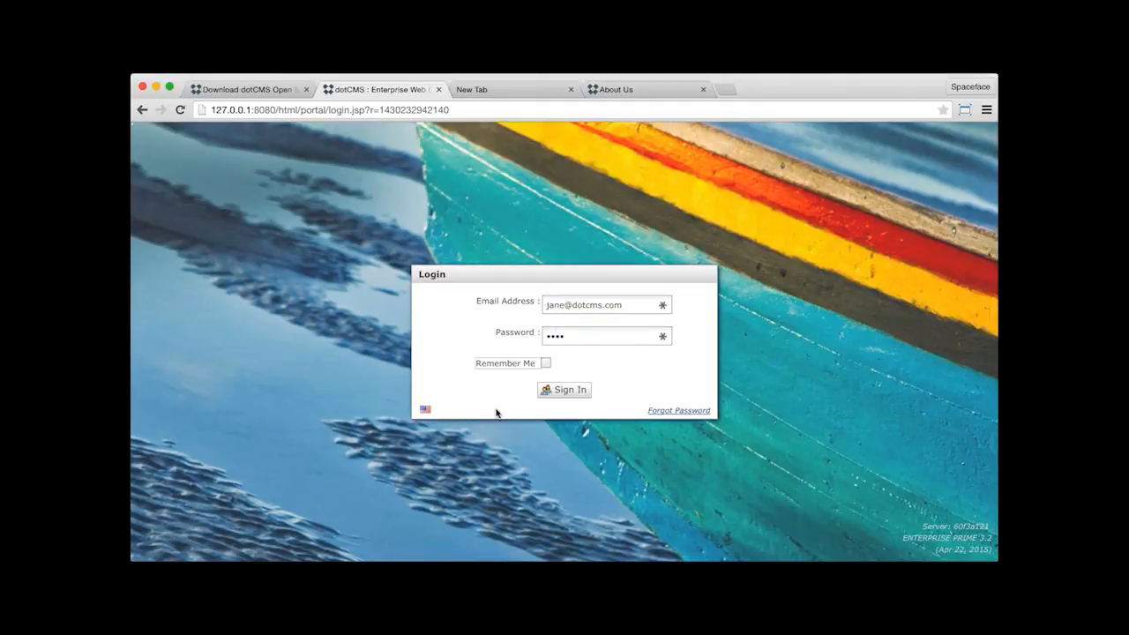
{"action": "left_click", "coordinate": [575, 392]}
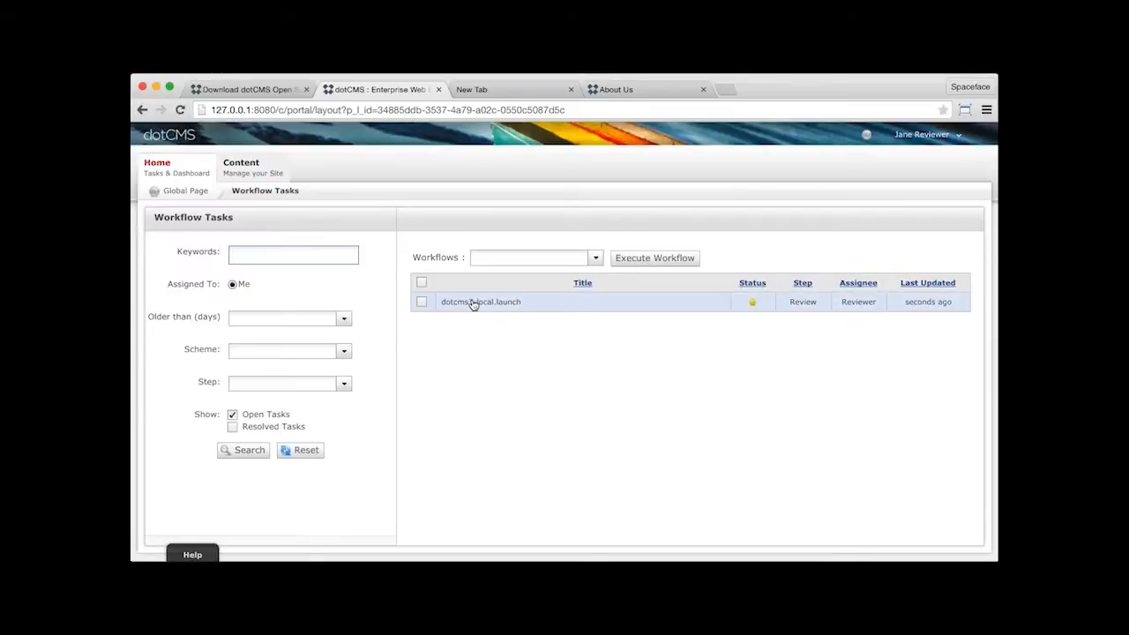
- Open the dotcms3-local.launch workflow task and examine its document details and available workflow actions
{"action": "left_click", "coordinate": [501, 302]}
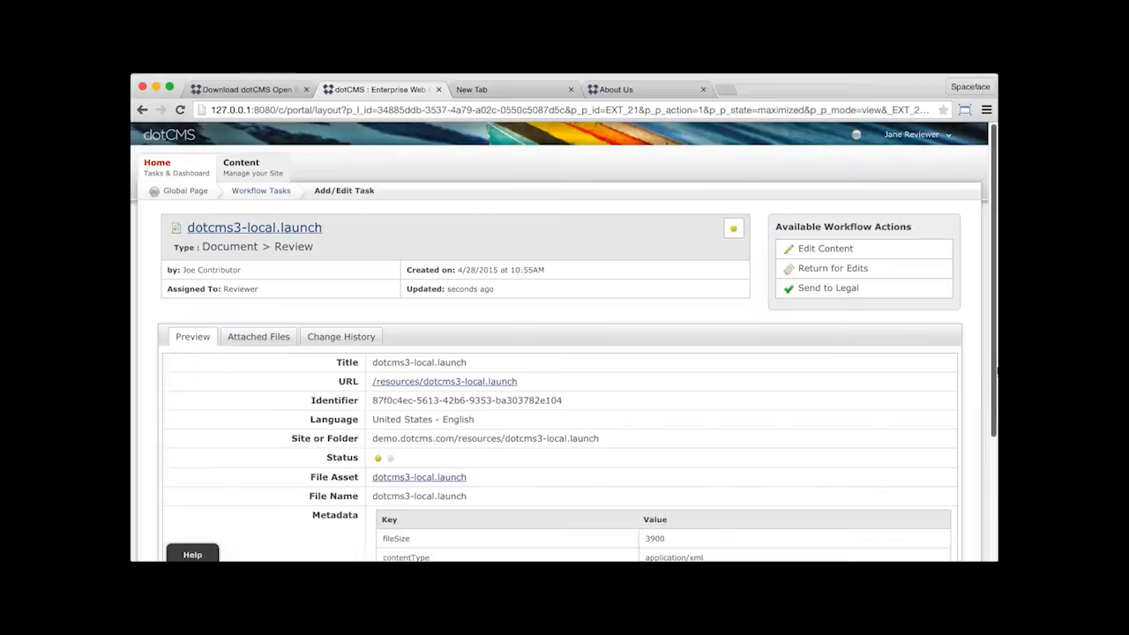
{"action": "scroll", "coordinate": [997, 372], "scroll_direction": "down", "scroll_amount": 4}
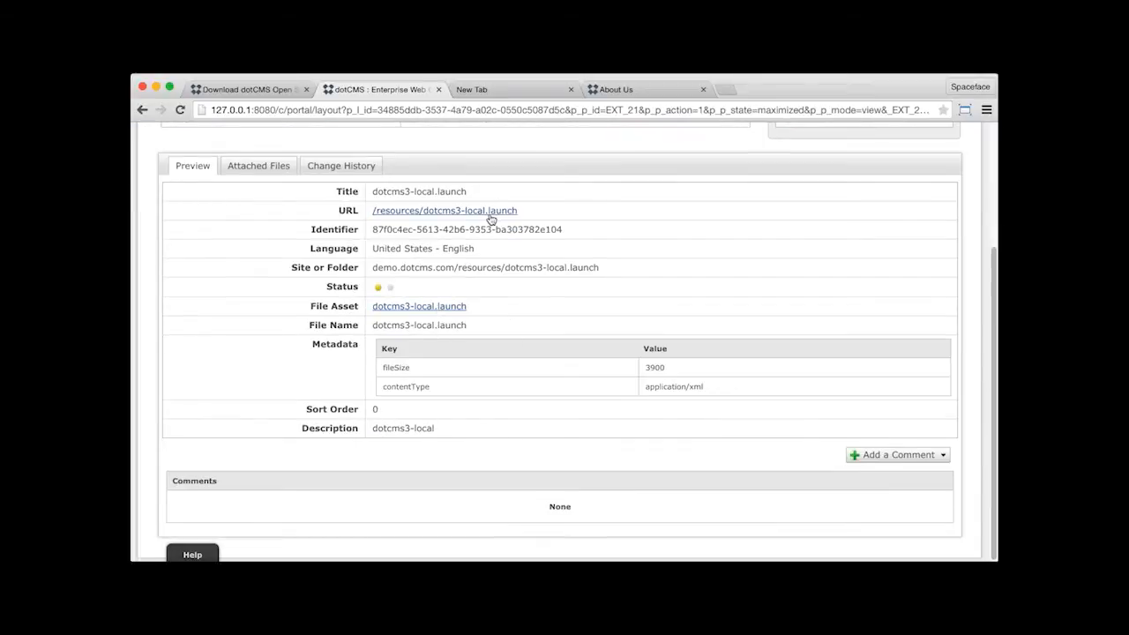
{"action": "scroll", "coordinate": [726, 378], "scroll_direction": "up", "scroll_amount": 4}
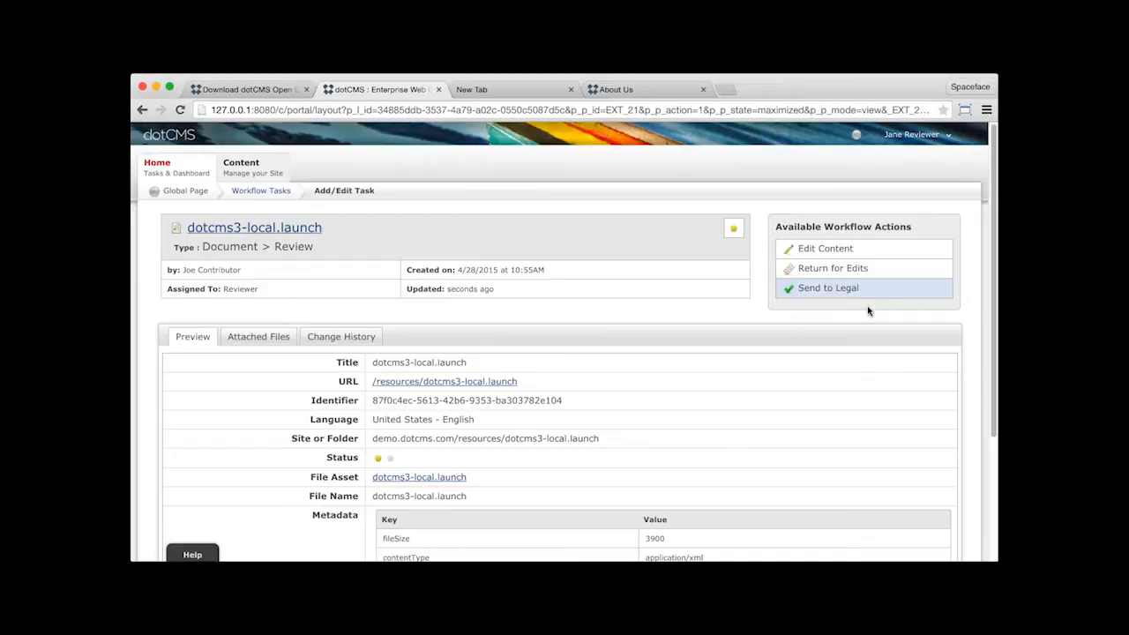
- Log out of the reviewer account and sign in with the administrator's e-mail and password
{"action": "left_click", "coordinate": [913, 134]}
{"action": "left_click", "coordinate": [895, 262]}
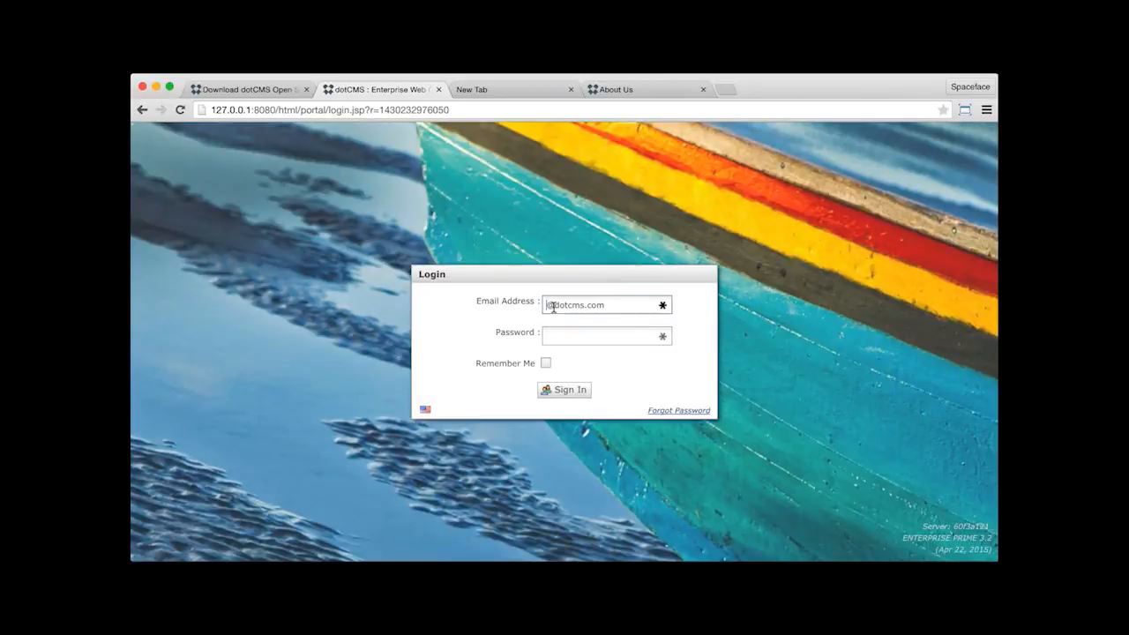
{"action": "type", "text": "admin"}
{"action": "key", "text": "Tab"}
{"action": "type", "text": "admin"}
{"action": "key", "text": "Return"}
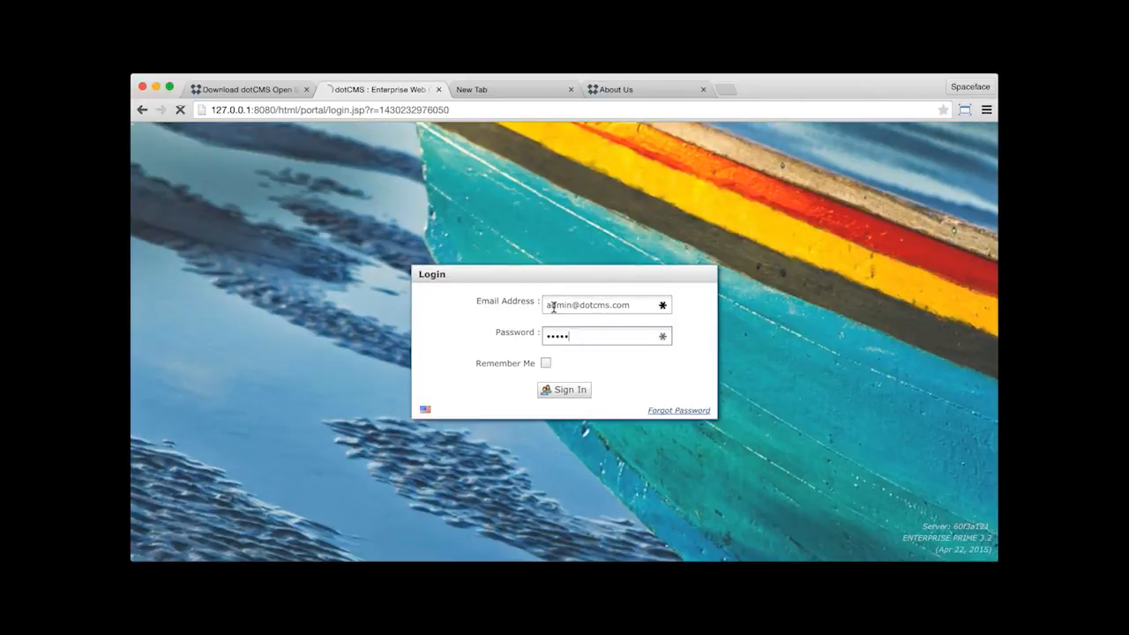
- Open the Document Management workflow scheme, look over its steps, and start a new workflow action in the Editing step
{"action": "mouse_move", "coordinate": [608, 169]}
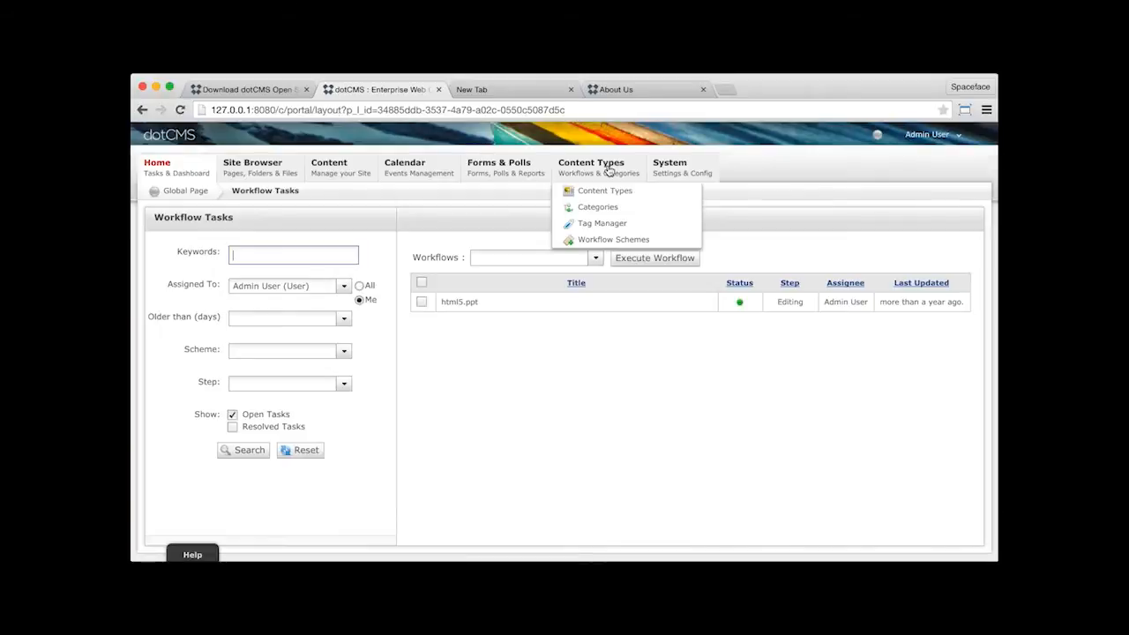
{"action": "left_click", "coordinate": [621, 240]}
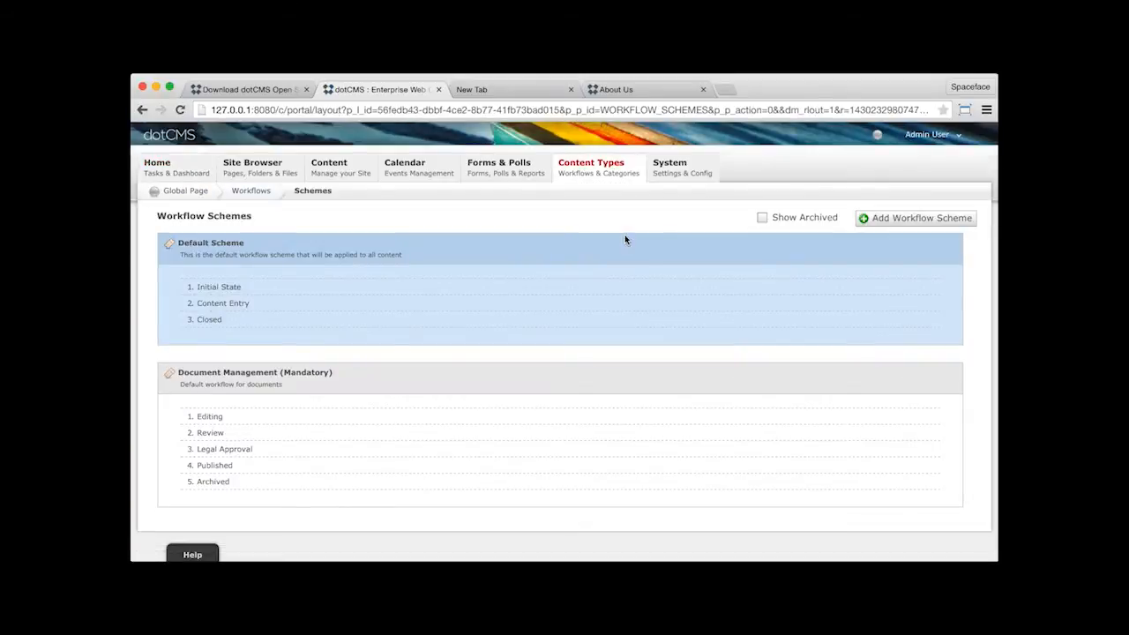
{"action": "mouse_move", "coordinate": [613, 181]}
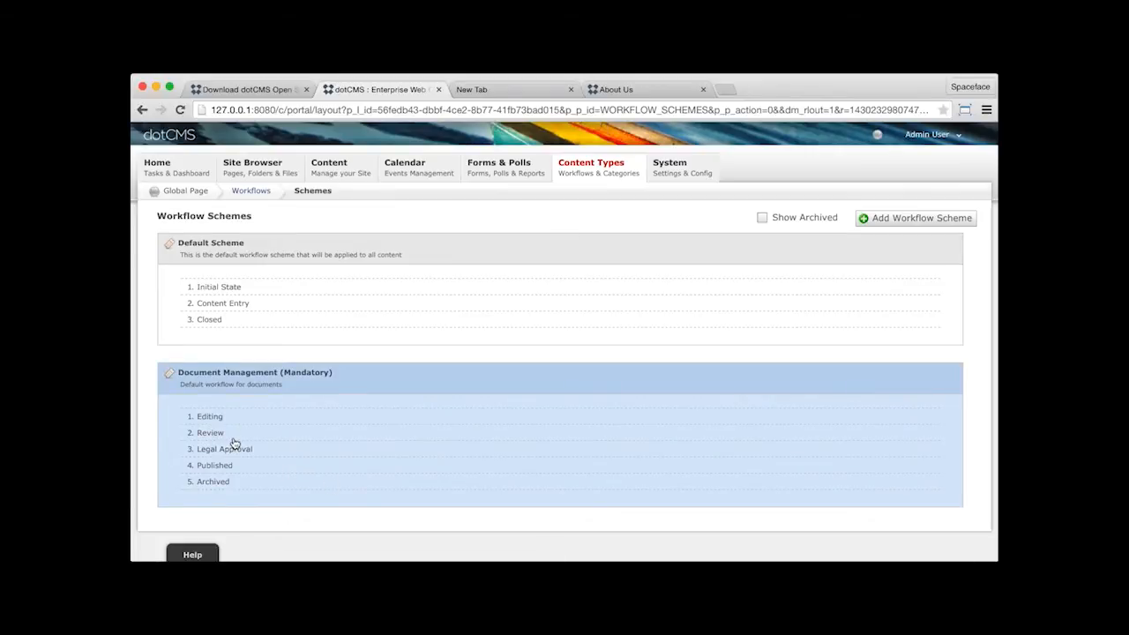
{"action": "left_click", "coordinate": [325, 472]}
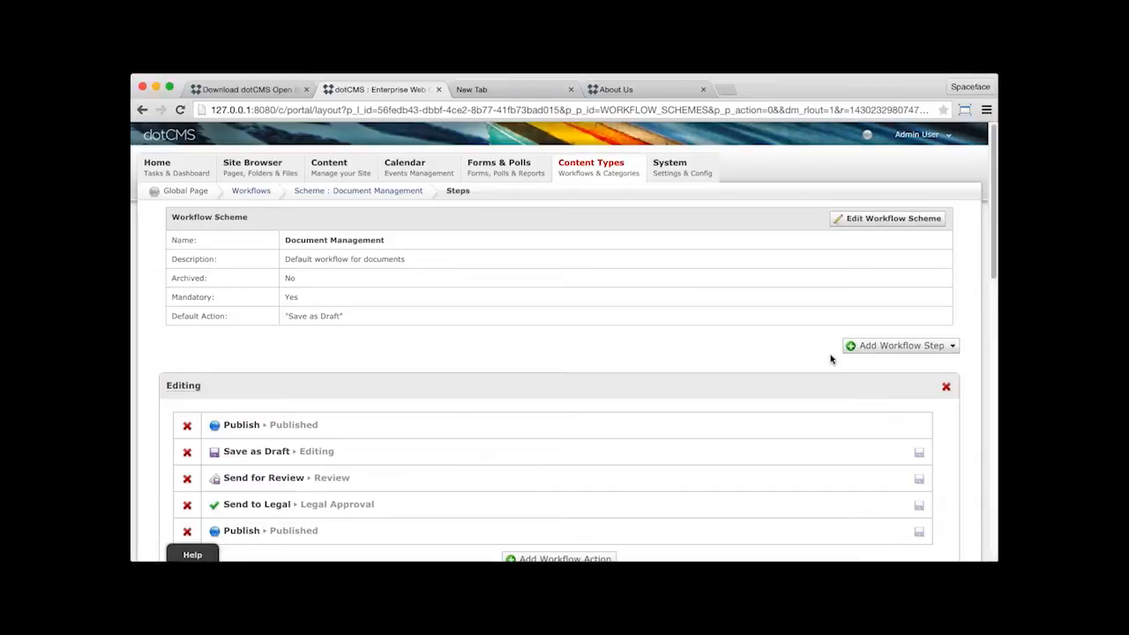
{"action": "scroll", "coordinate": [831, 362], "scroll_direction": "down", "scroll_amount": 1}
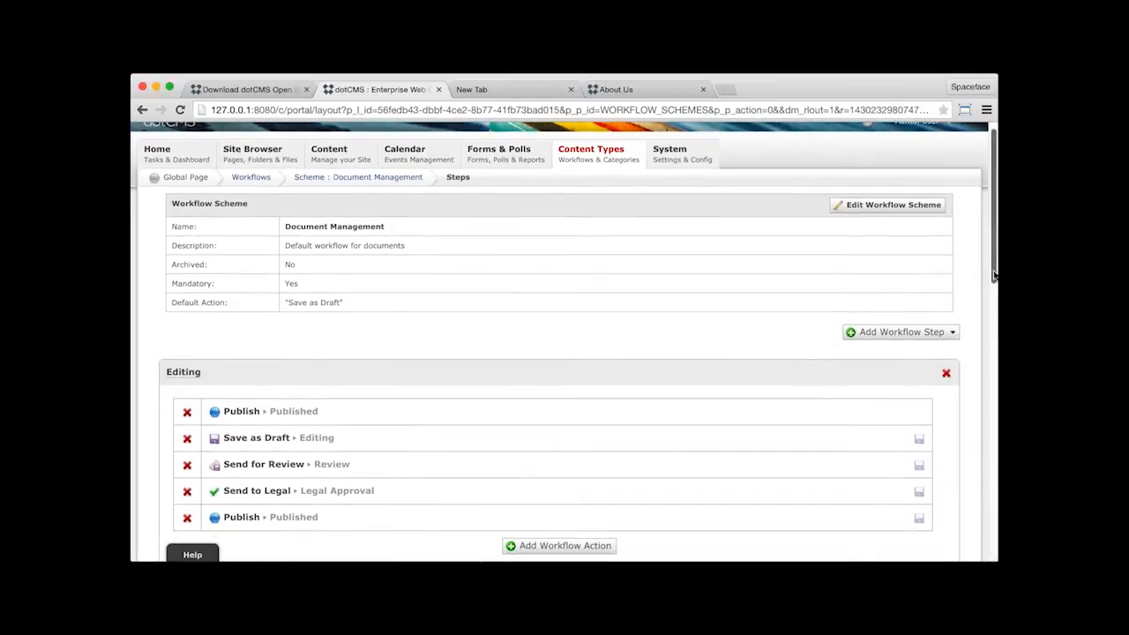
{"action": "scroll", "coordinate": [994, 330], "scroll_direction": "down", "scroll_amount": 4}
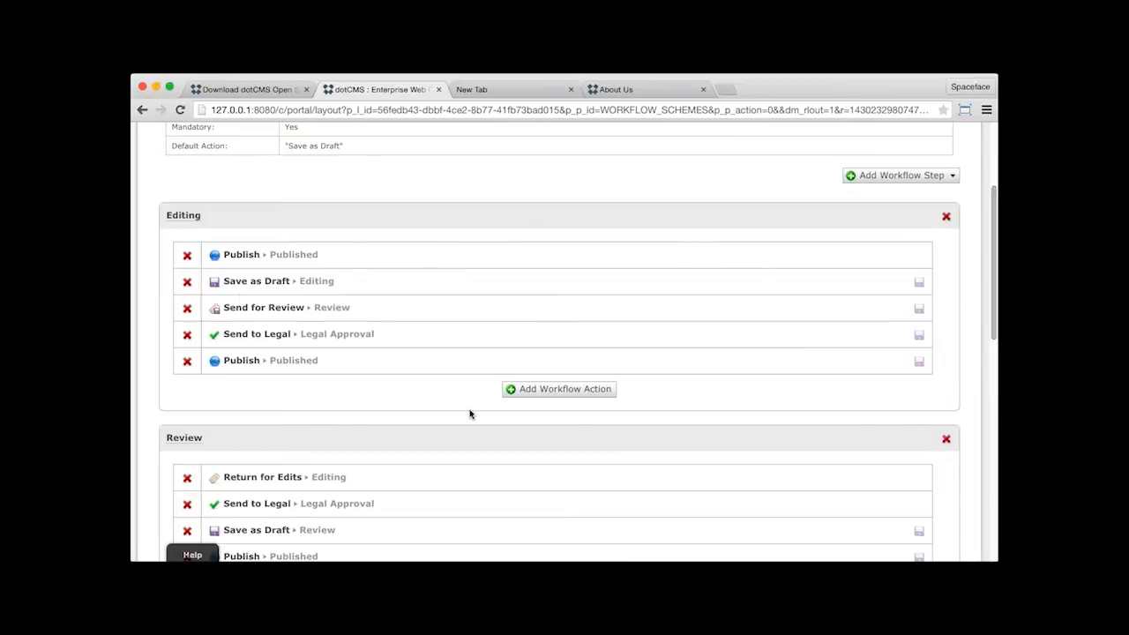
{"action": "left_click", "coordinate": [562, 391]}
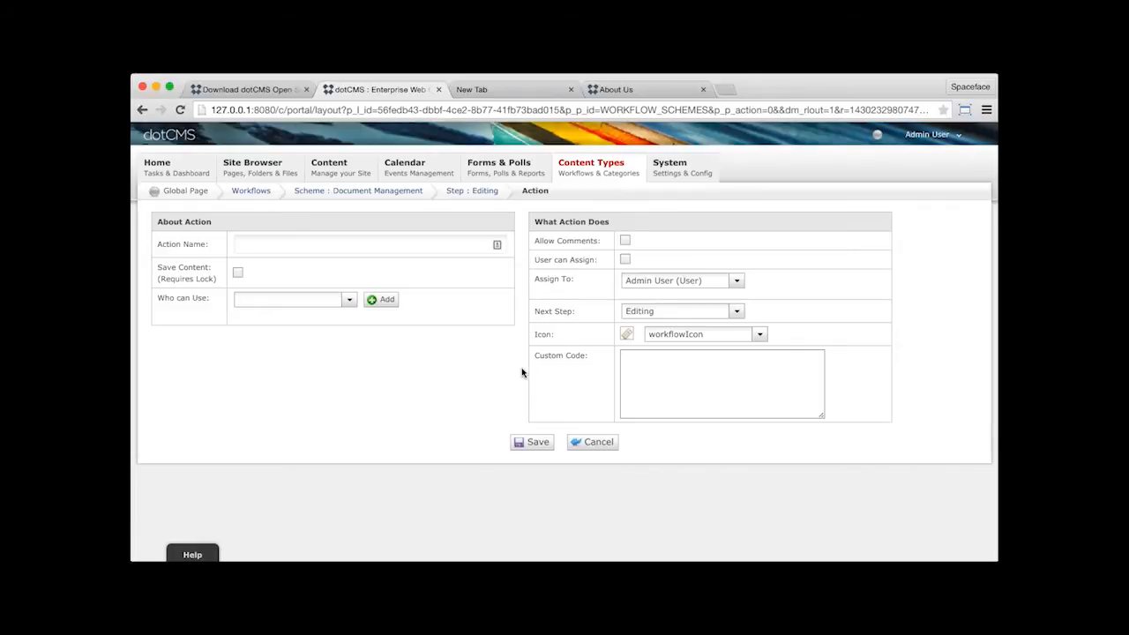
{"action": "left_click", "coordinate": [433, 242]}
{"action": "type", "text": "My new B"}
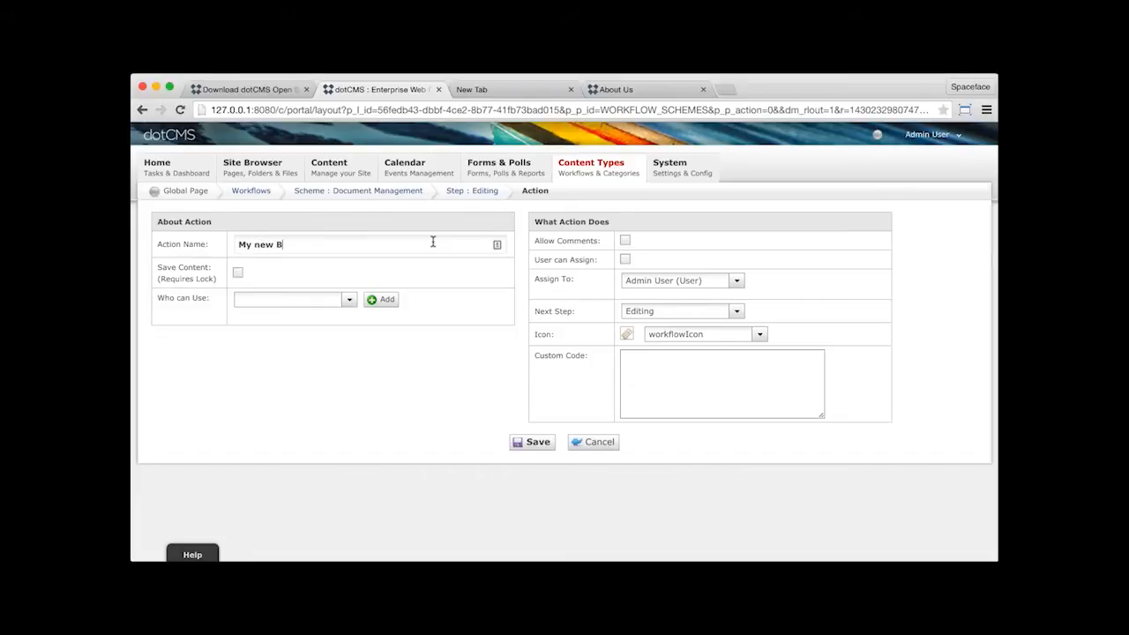
{"action": "key", "text": "alt+shift+Left"}
{"action": "key", "text": "alt+shift+Left"}
{"action": "key", "text": "alt+shift+Left"}
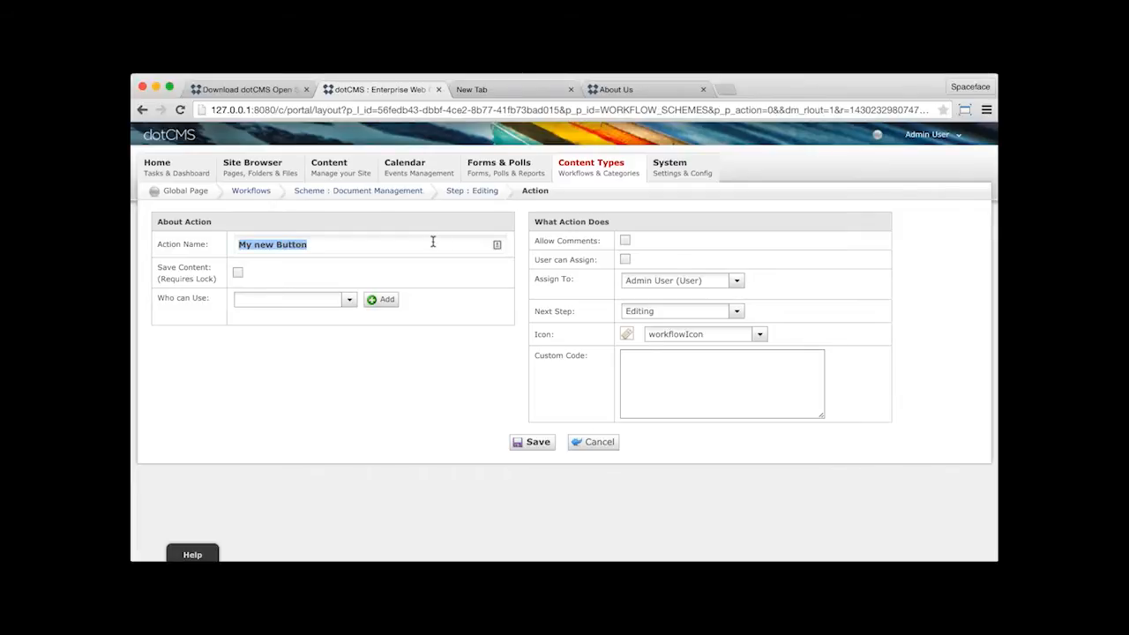
{"action": "key", "text": "BackSpace"}
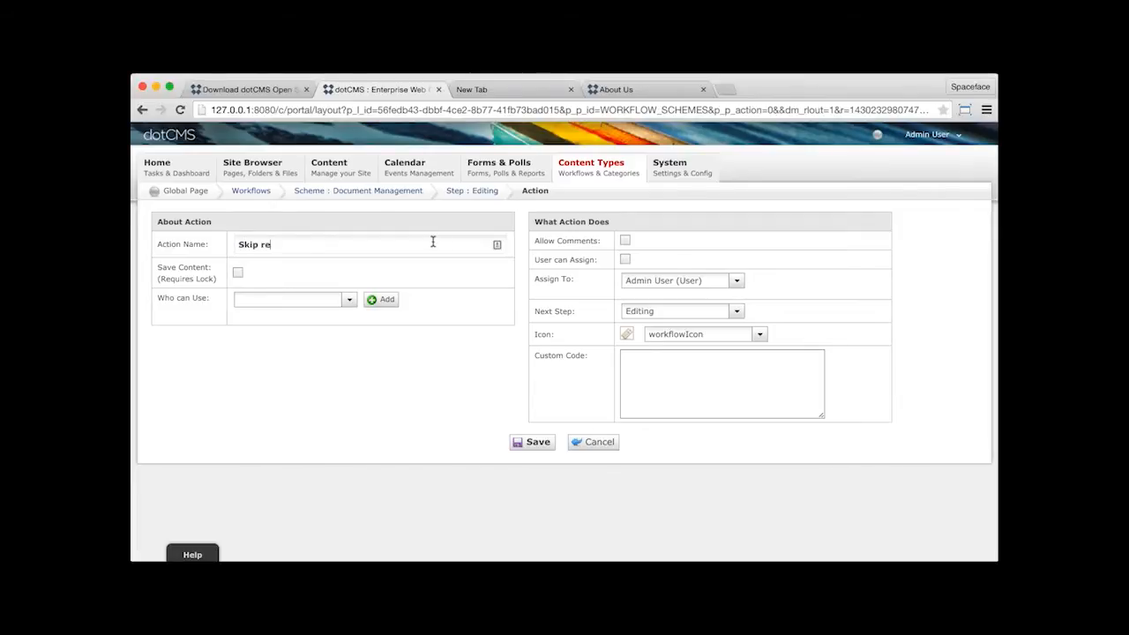
- Name the action "Skip review and Publish", allow the contributor user to use it, and save it
{"action": "type", "text": "Skip review and Publish"}
{"action": "left_click", "coordinate": [300, 301]}
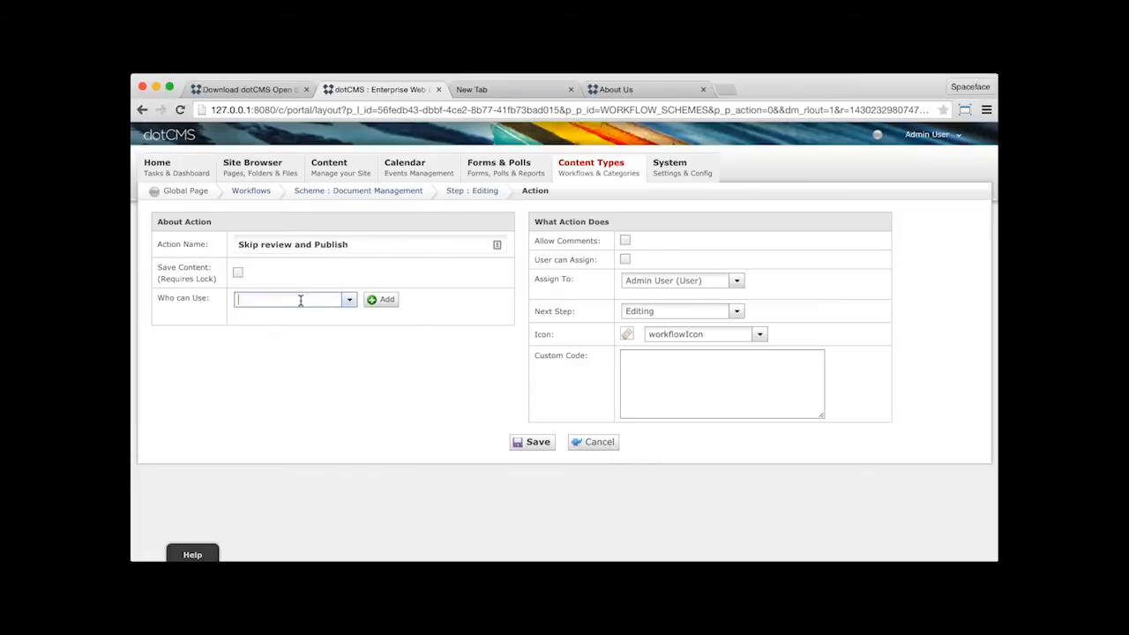
{"action": "type", "text": "Jane Reviewer (User"}
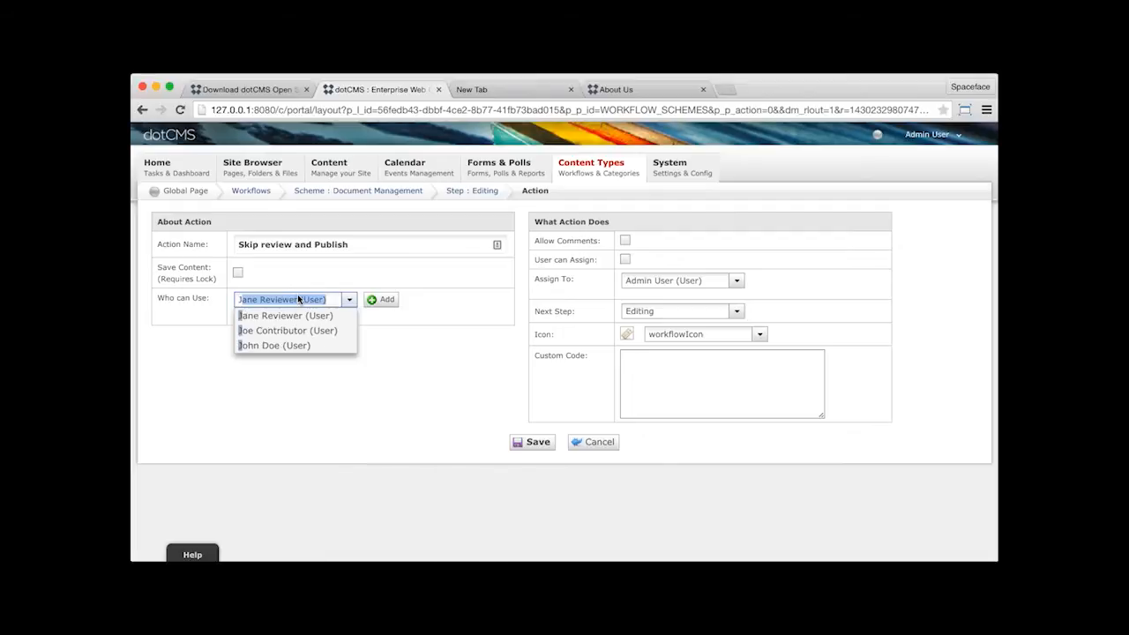
{"action": "left_click", "coordinate": [327, 332]}
{"action": "left_click", "coordinate": [382, 299]}
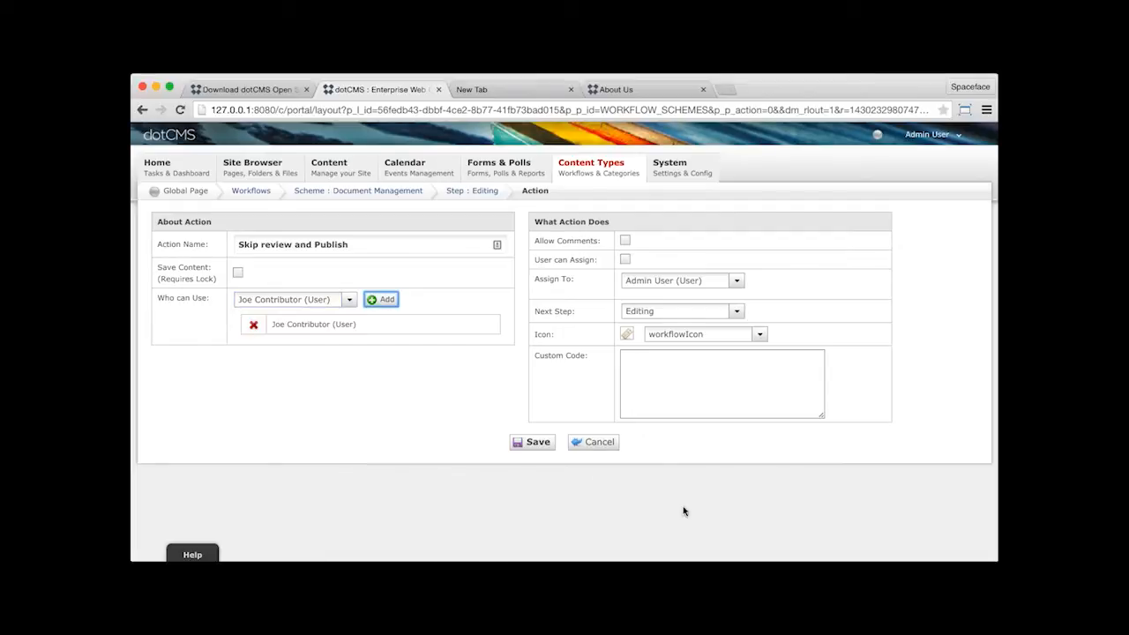
{"action": "left_click", "coordinate": [538, 443]}
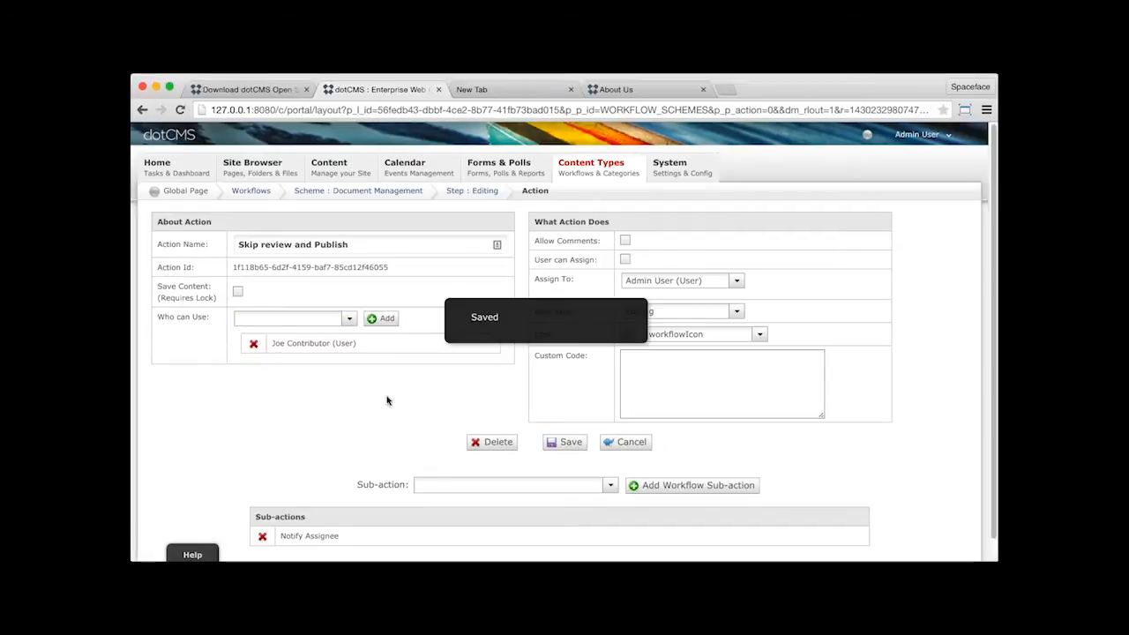
- Remove the Notify Assignee sub-action and add the Publish content and Unlock content sub-actions to the action
{"action": "scroll", "coordinate": [381, 406], "scroll_direction": "down", "scroll_amount": 1}
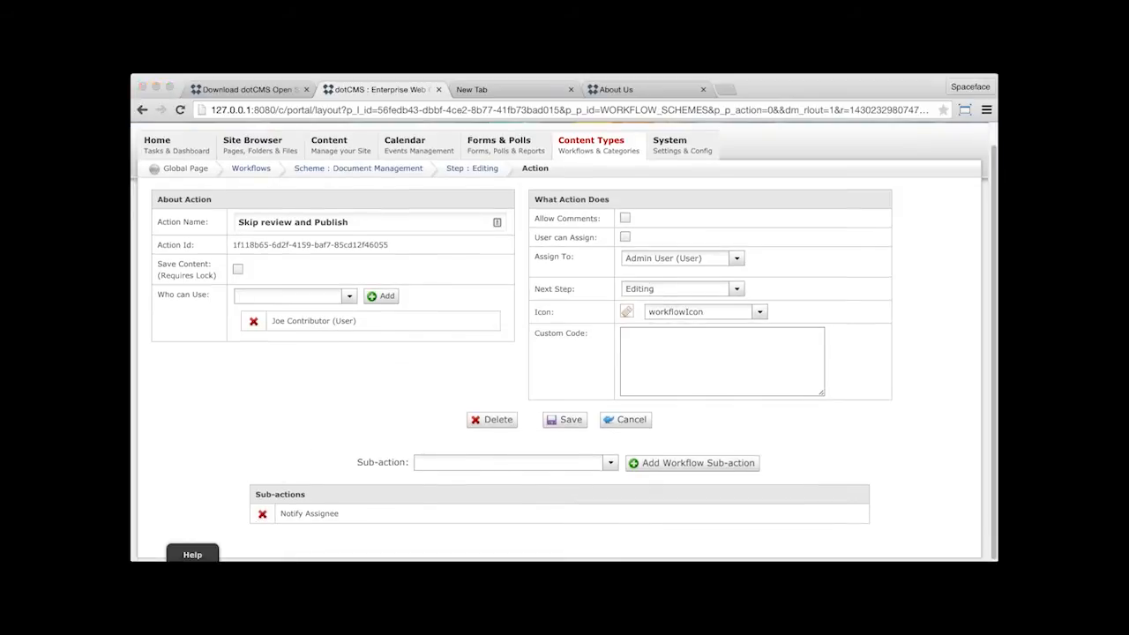
{"action": "left_click", "coordinate": [610, 462]}
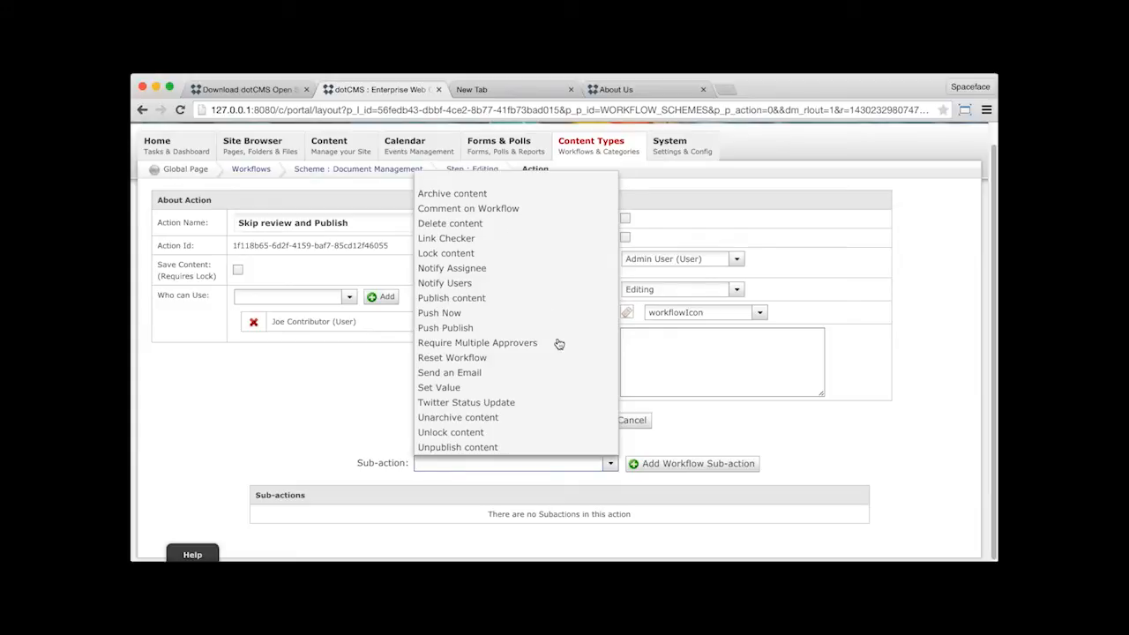
{"action": "left_click", "coordinate": [538, 298]}
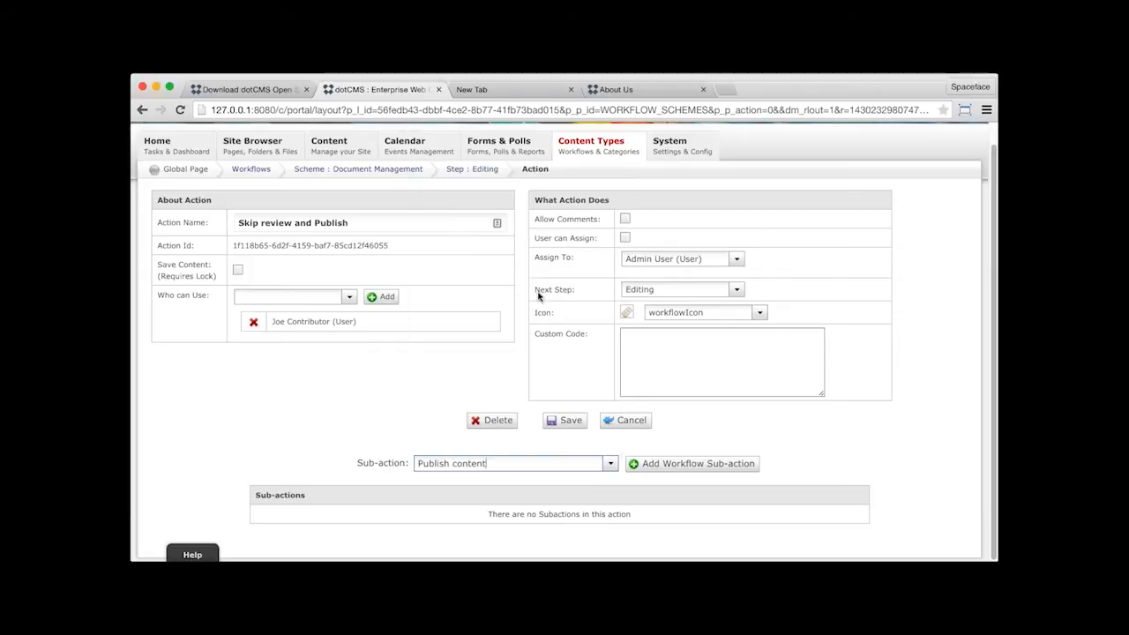
{"action": "left_click", "coordinate": [681, 465]}
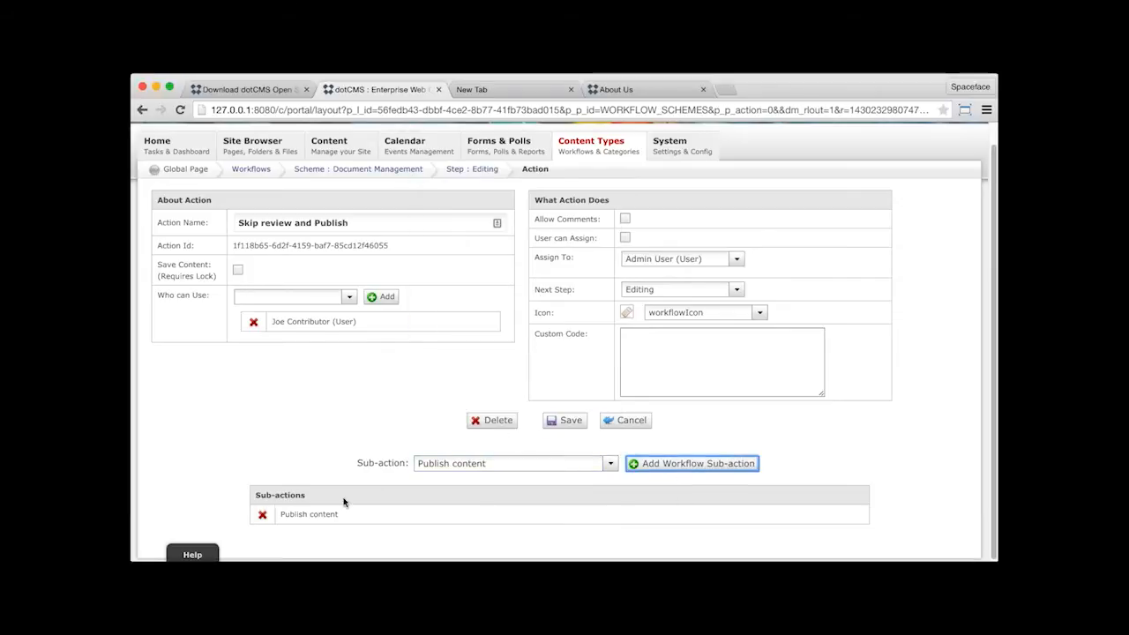
{"action": "left_click", "coordinate": [610, 463]}
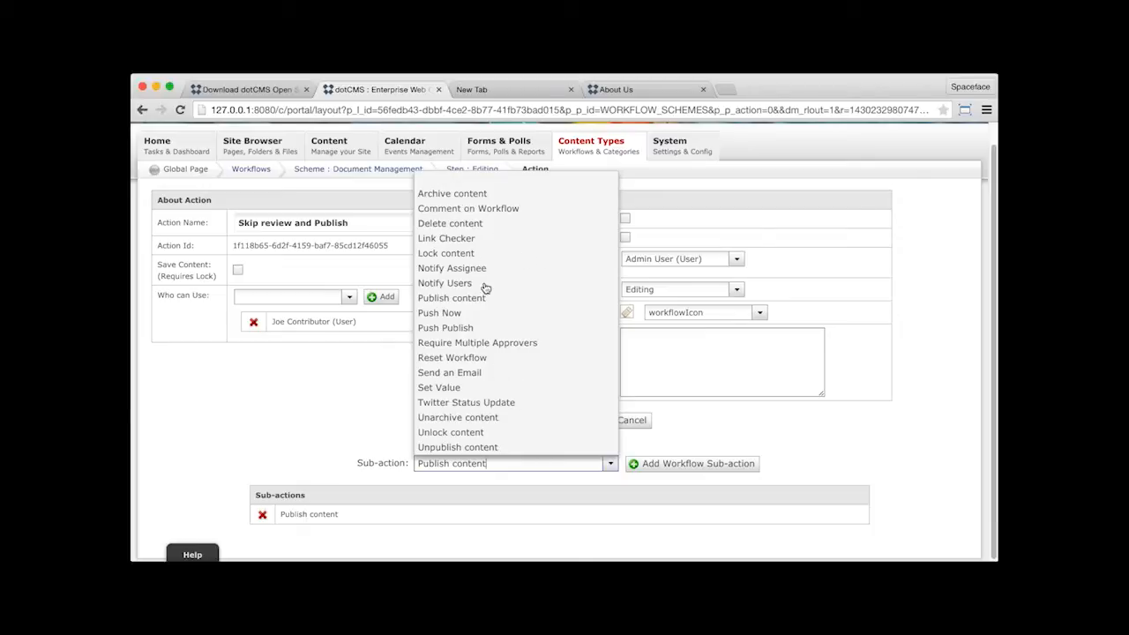
{"action": "left_click", "coordinate": [473, 433]}
{"action": "left_click", "coordinate": [663, 465]}
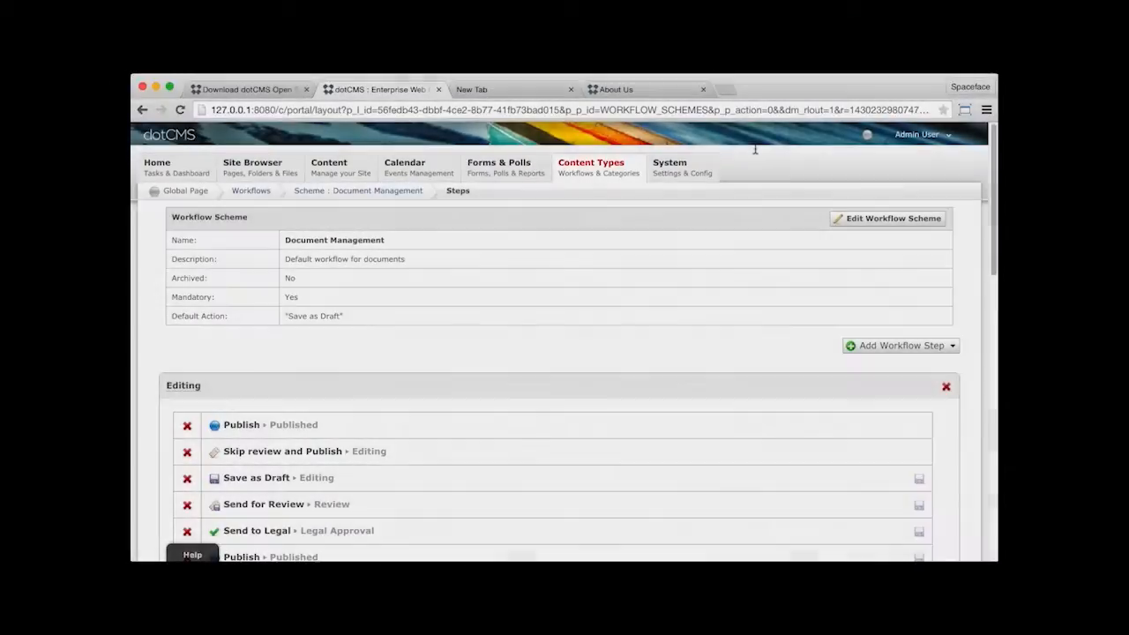
- Show the images folder of demo.dotcms.com in the Site Browser and select its 404.jpg file
{"action": "mouse_move", "coordinate": [164, 162]}
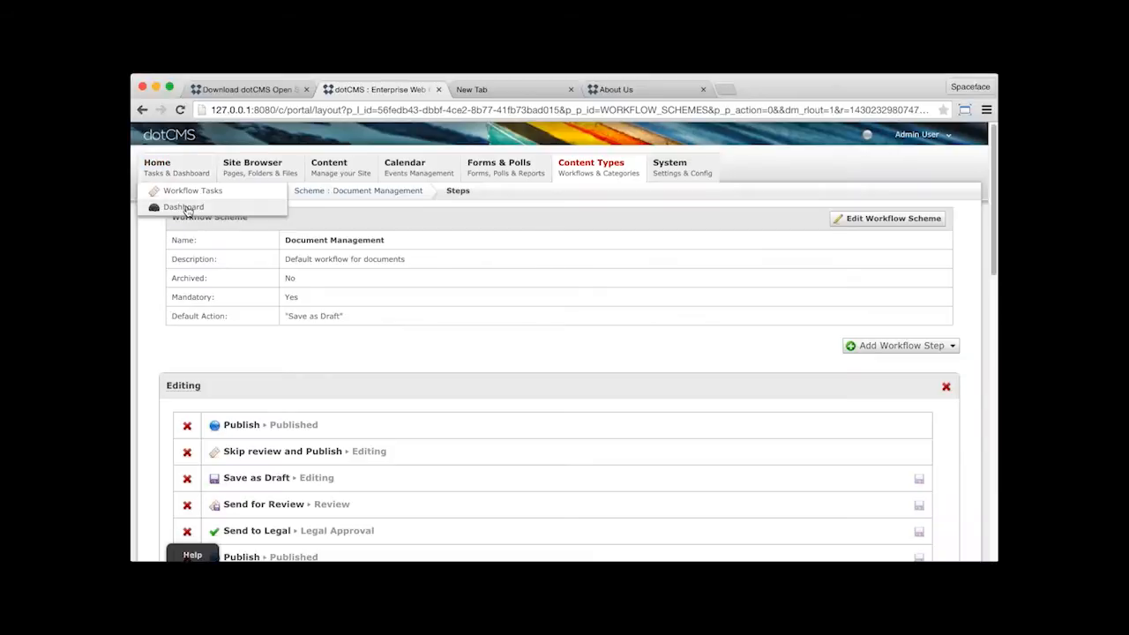
{"action": "left_click", "coordinate": [261, 166]}
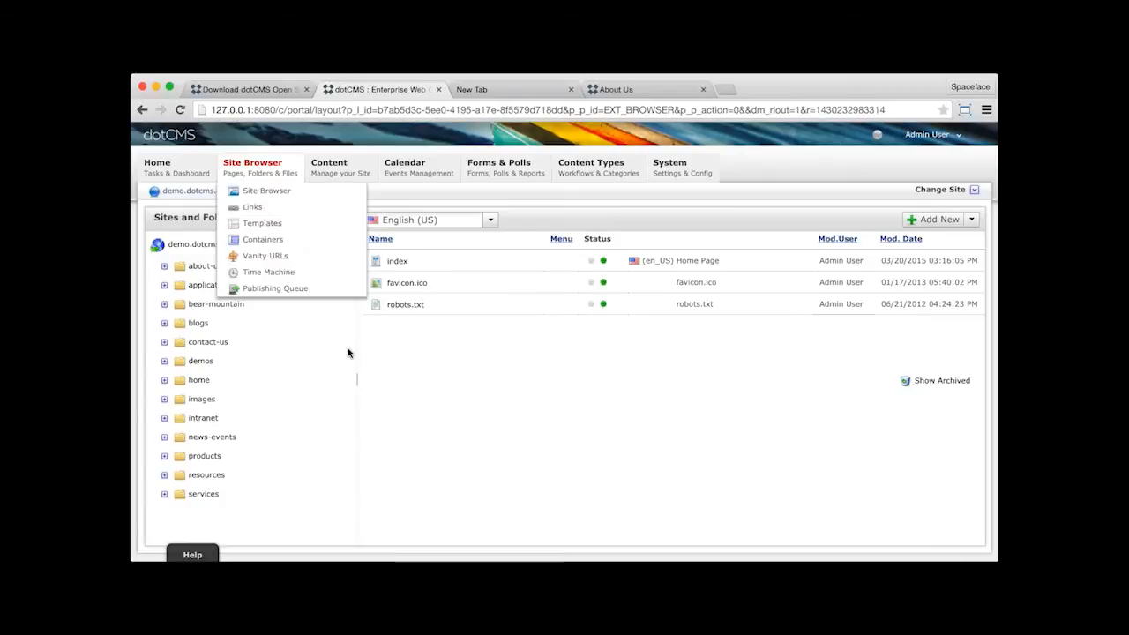
{"action": "left_click", "coordinate": [202, 399]}
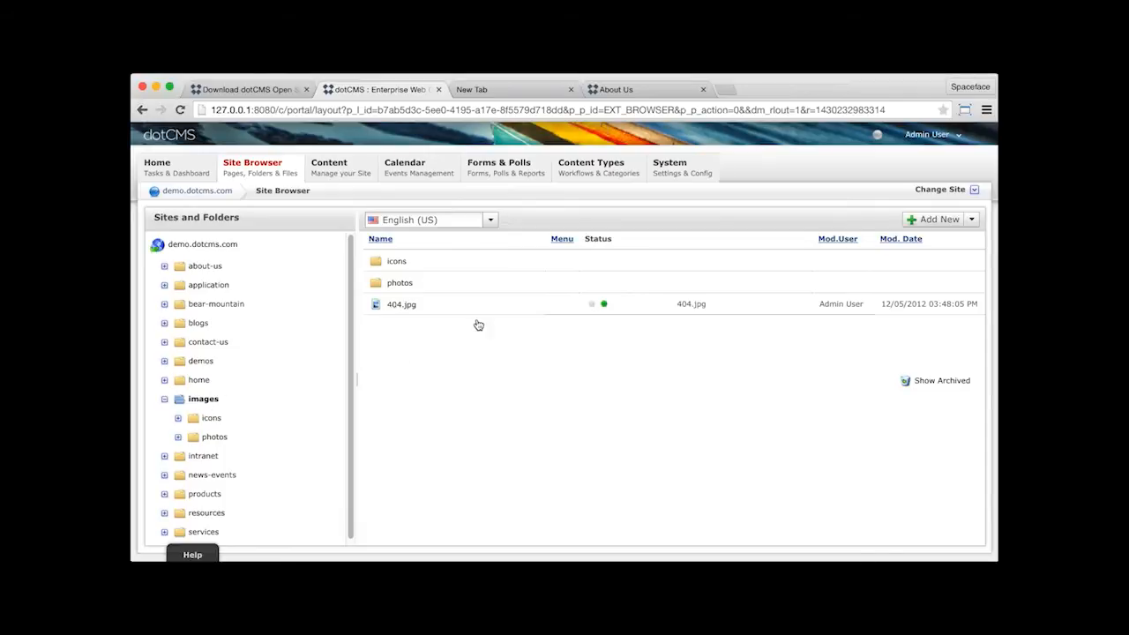
{"action": "left_click", "coordinate": [422, 304]}
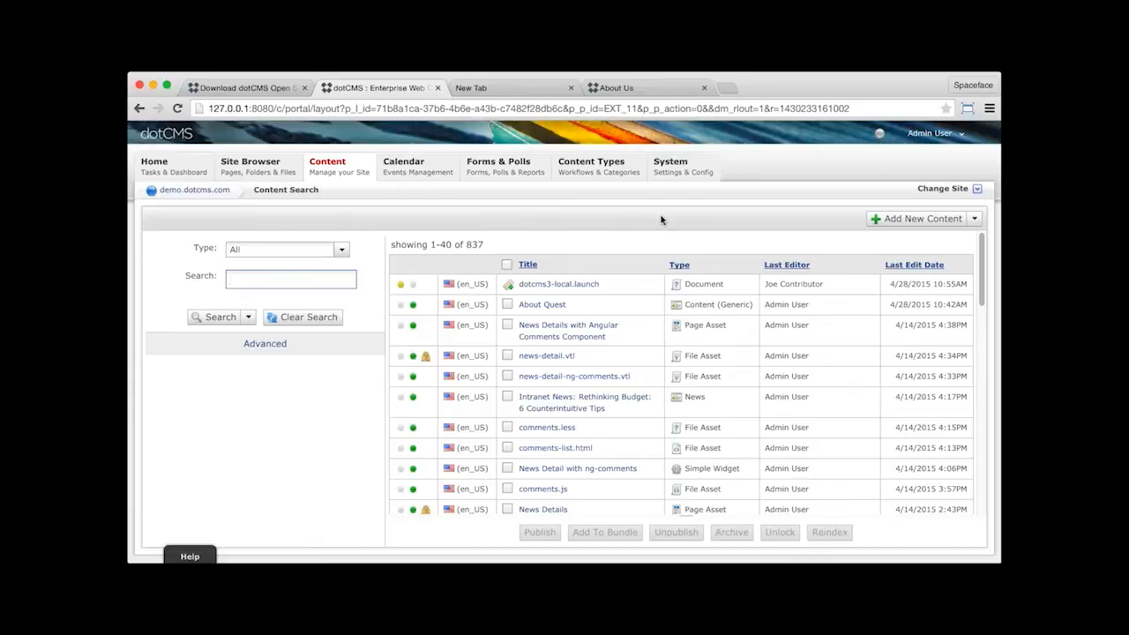
- Filter the content search to the News content type
{"action": "left_click", "coordinate": [341, 252]}
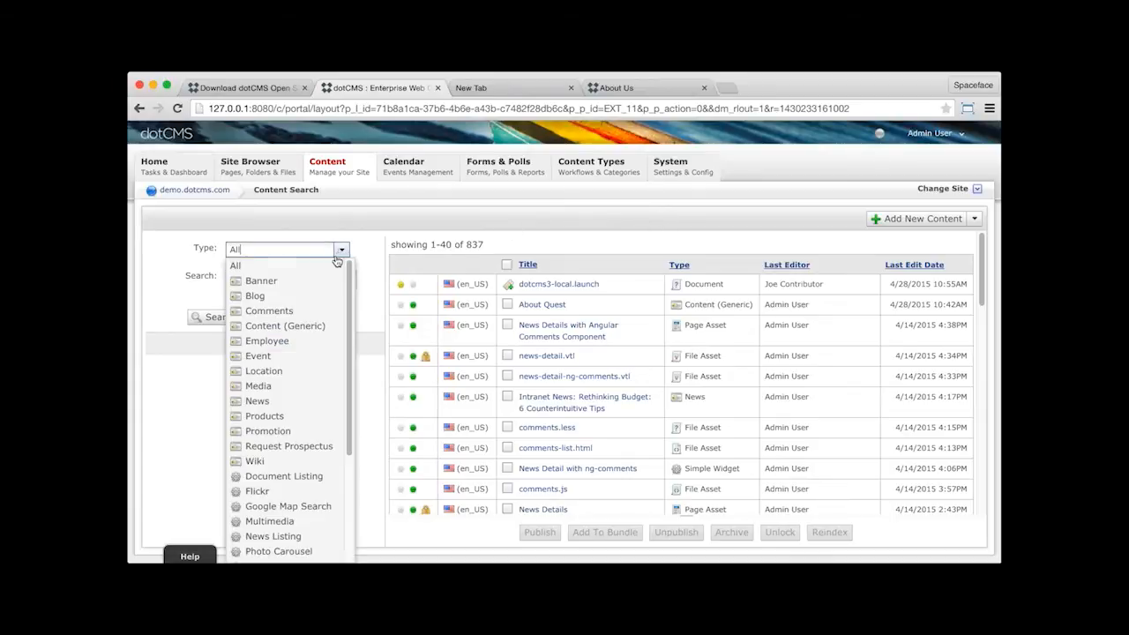
{"action": "left_click", "coordinate": [274, 402]}
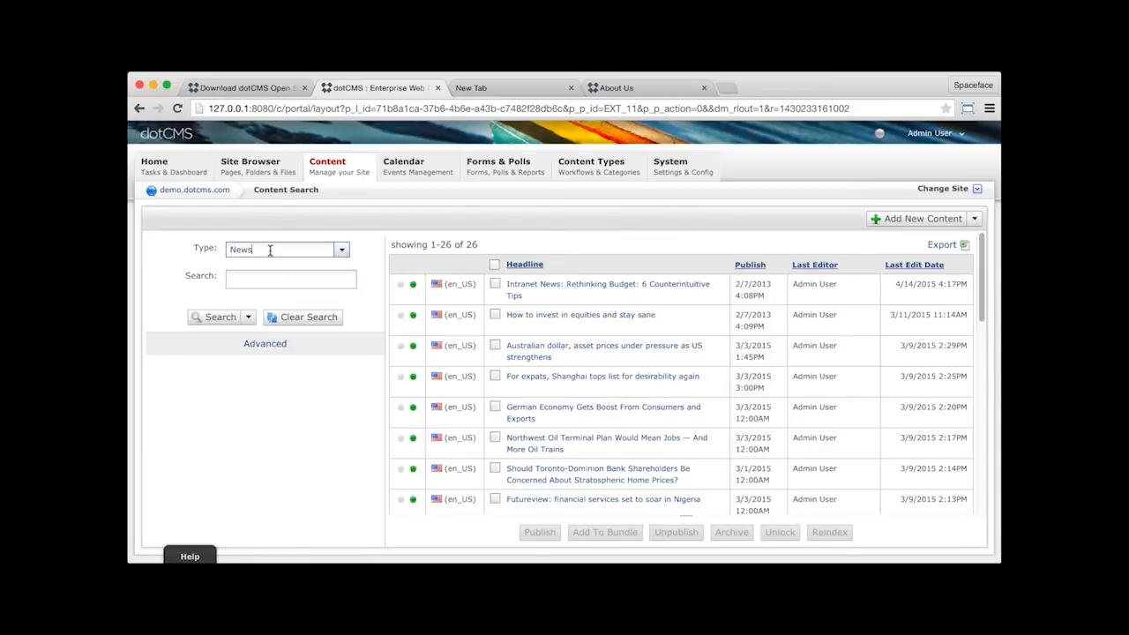
- Search the News content for the keyword "brazil"
{"action": "left_click", "coordinate": [300, 279]}
{"action": "type", "text": "br"}
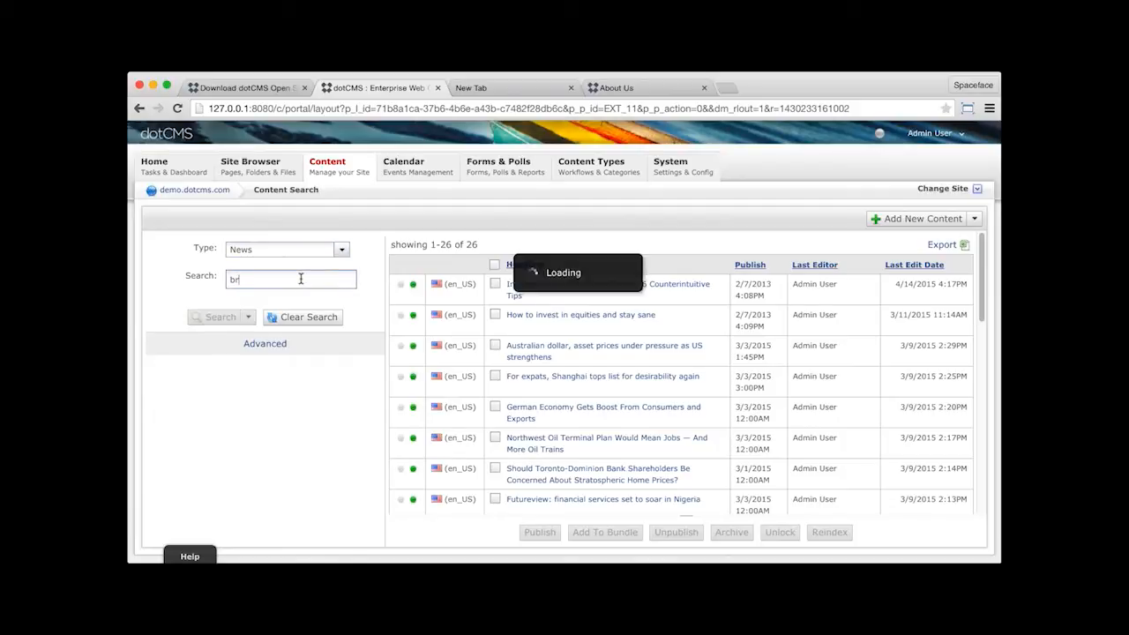
{"action": "type", "text": "azil"}
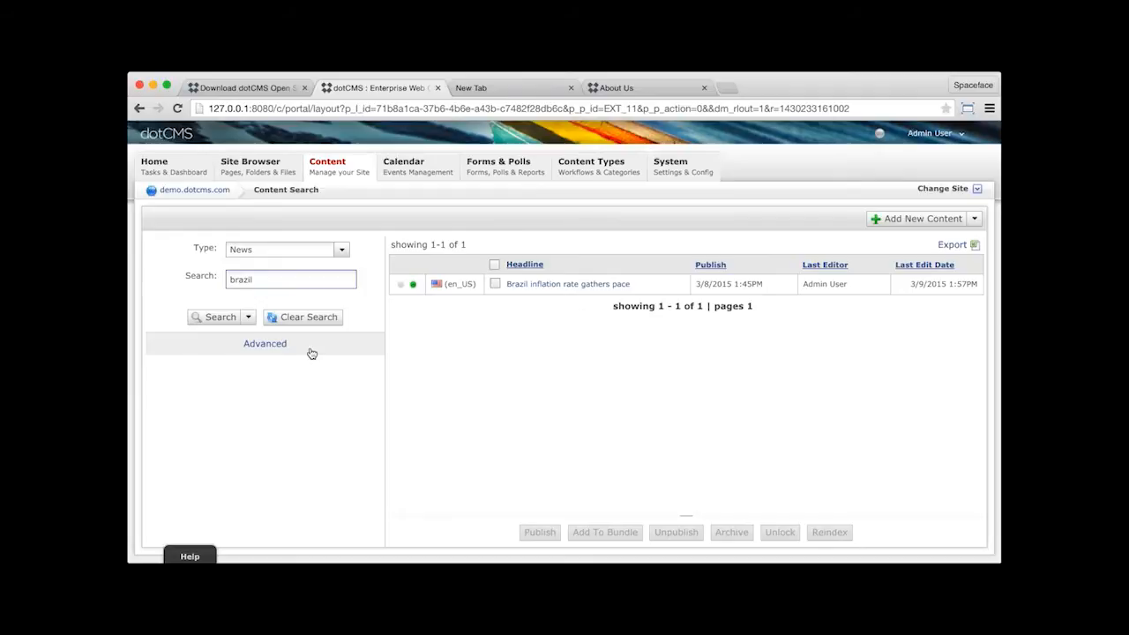
- Replace the keyword with the tag "investment" in the advanced search and sort the results by publish date, newest first
{"action": "left_click", "coordinate": [265, 344]}
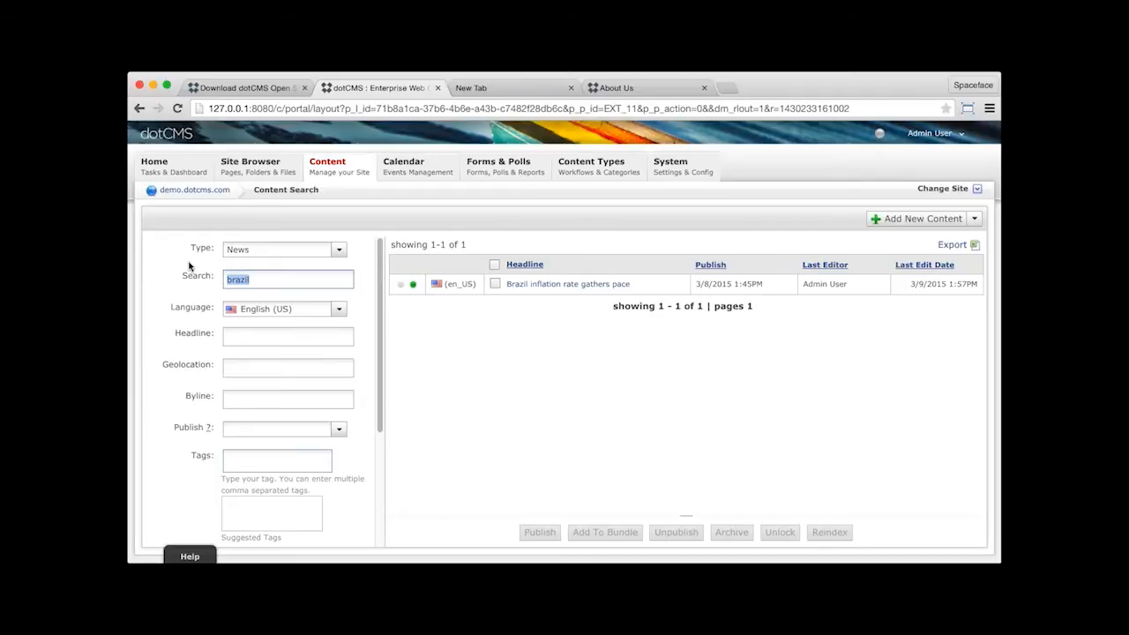
{"action": "key", "text": "BackSpace"}
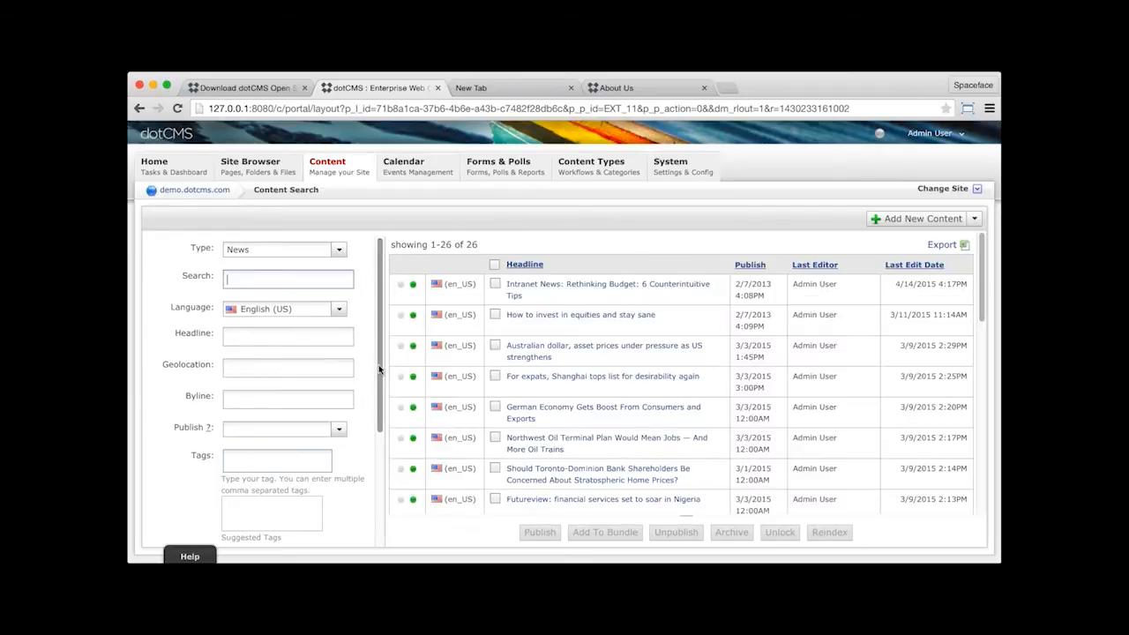
{"action": "scroll", "coordinate": [378, 364], "scroll_direction": "down", "scroll_amount": 2}
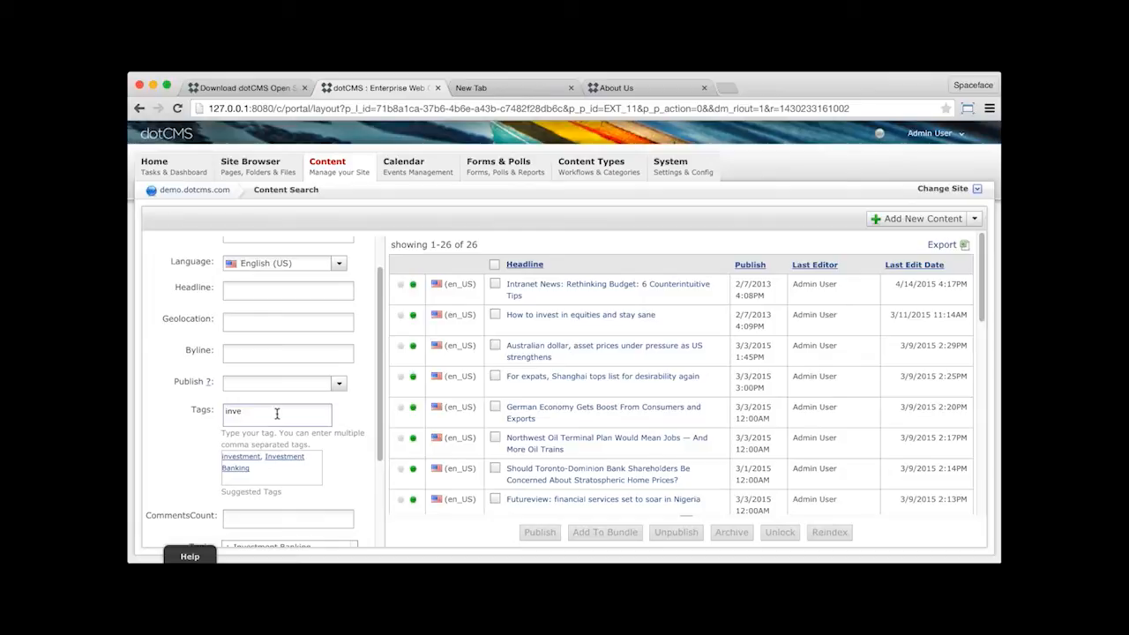
{"action": "left_click", "coordinate": [248, 459]}
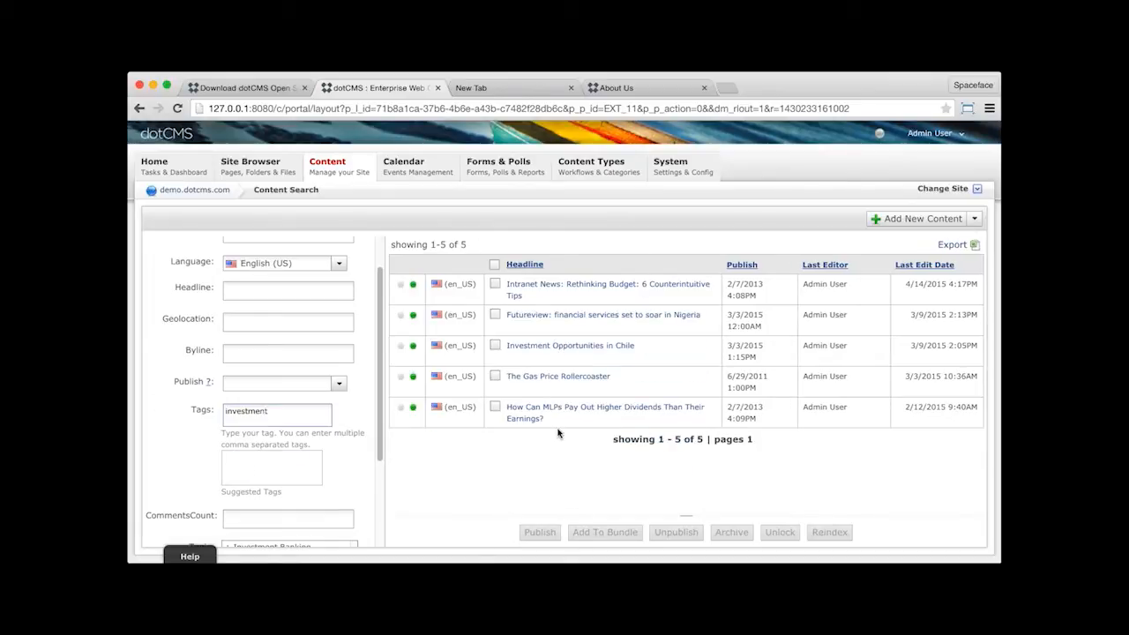
{"action": "left_click", "coordinate": [741, 265]}
{"action": "left_click", "coordinate": [741, 266]}
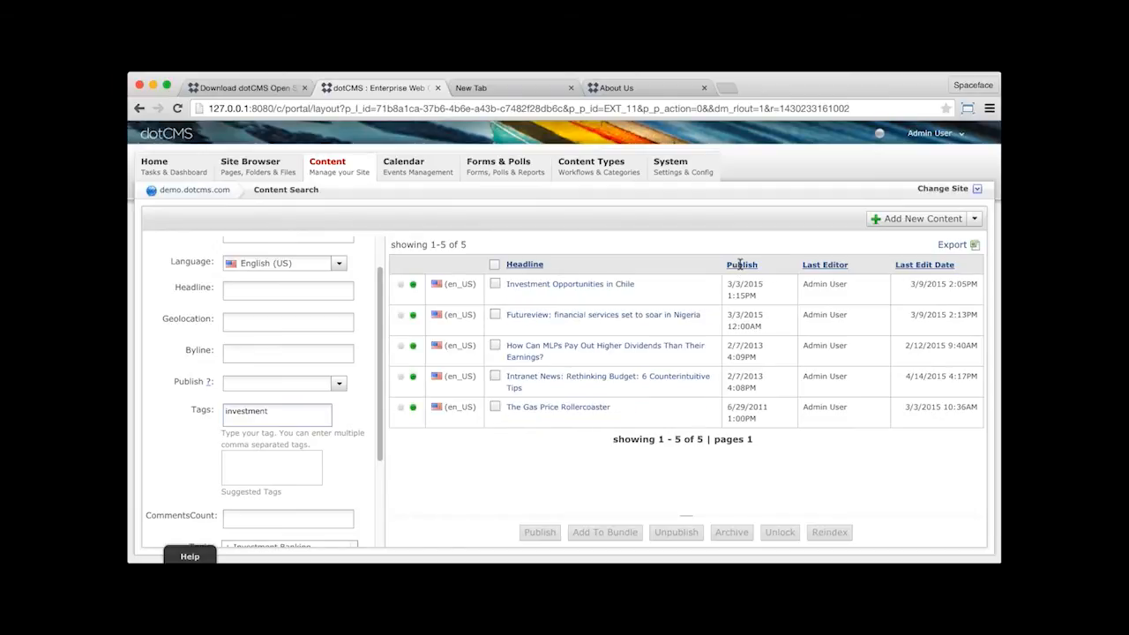
- Show the query behind the current News search filtered by the investment tag
{"action": "left_click_drag", "start_coordinate": [383, 383], "coordinate": [381, 483]}
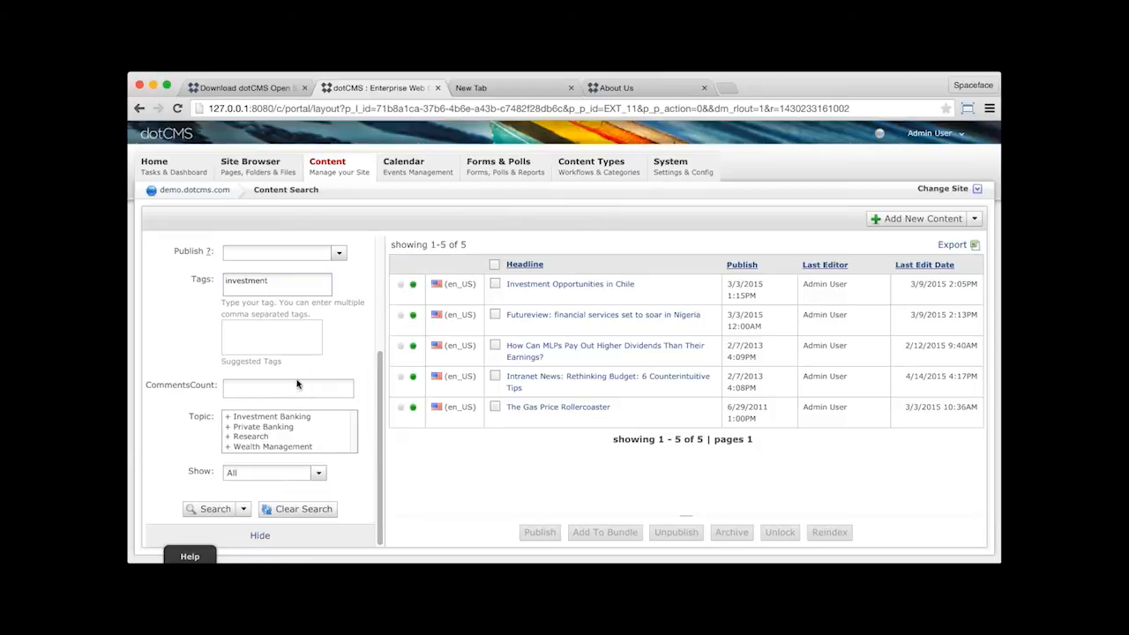
{"action": "scroll", "coordinate": [372, 379], "scroll_direction": "up", "scroll_amount": 5}
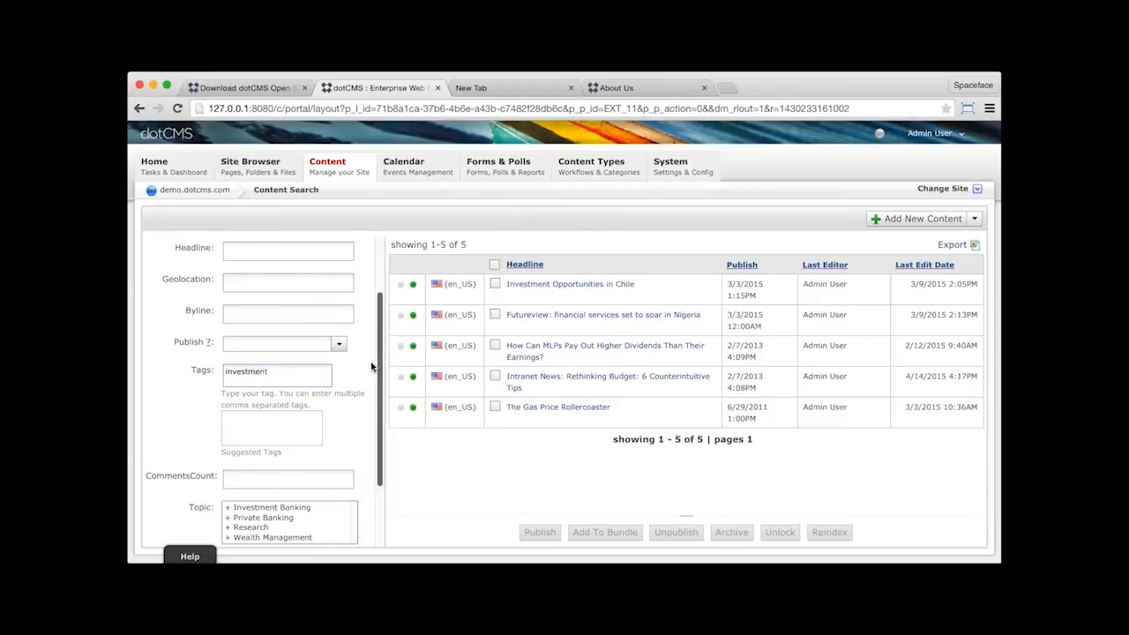
{"action": "scroll", "coordinate": [368, 362], "scroll_direction": "down", "scroll_amount": 3}
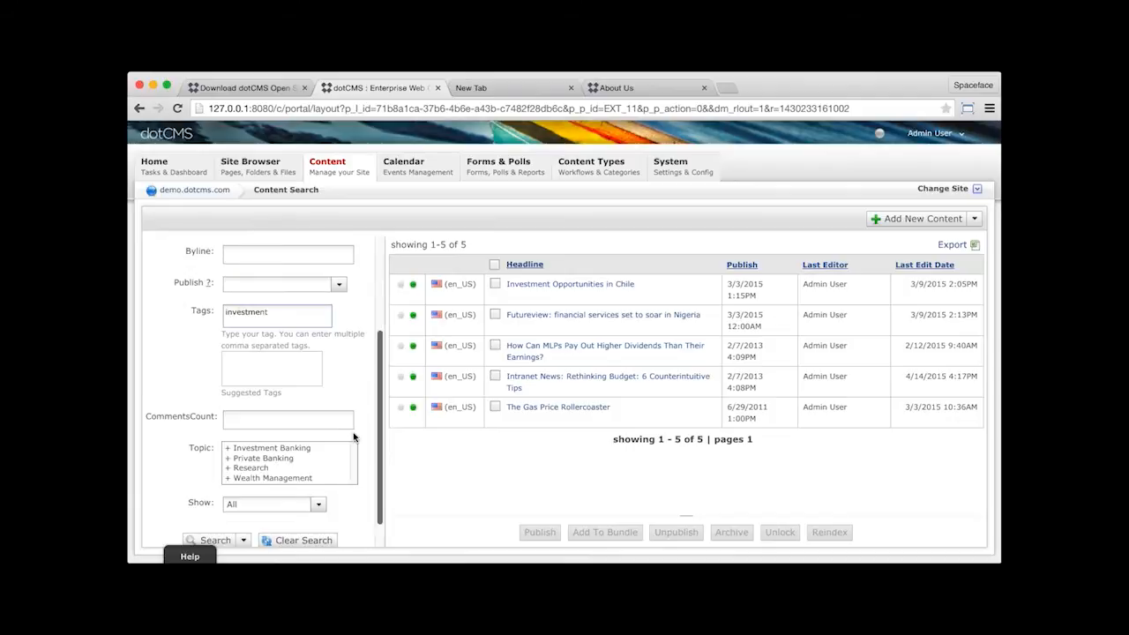
{"action": "scroll", "coordinate": [354, 438], "scroll_direction": "down", "scroll_amount": 1}
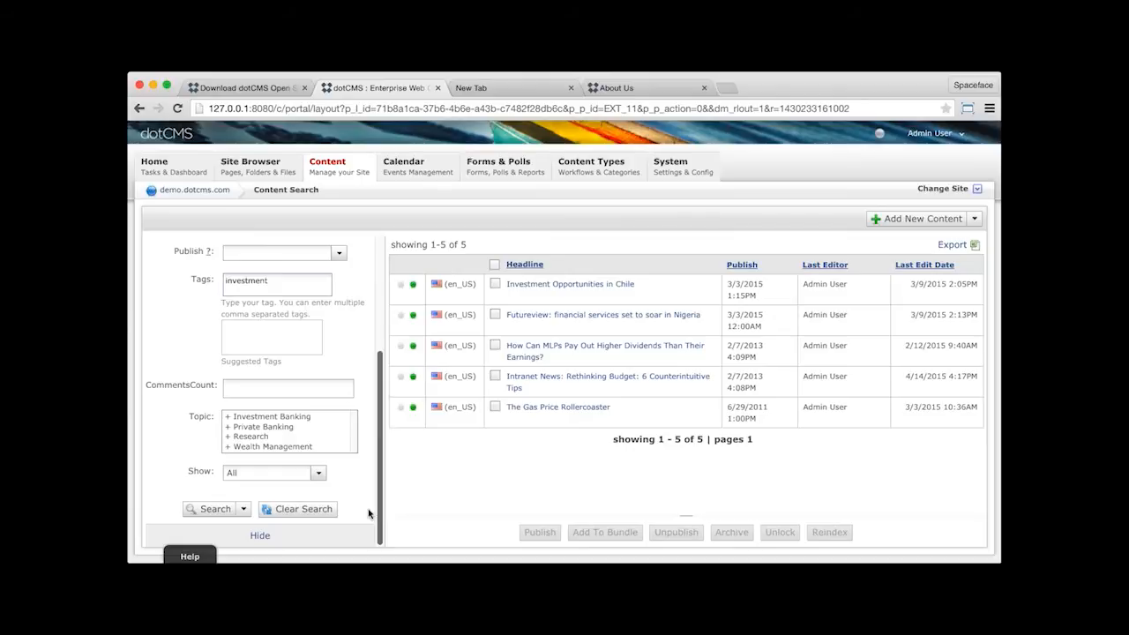
{"action": "left_click", "coordinate": [244, 513]}
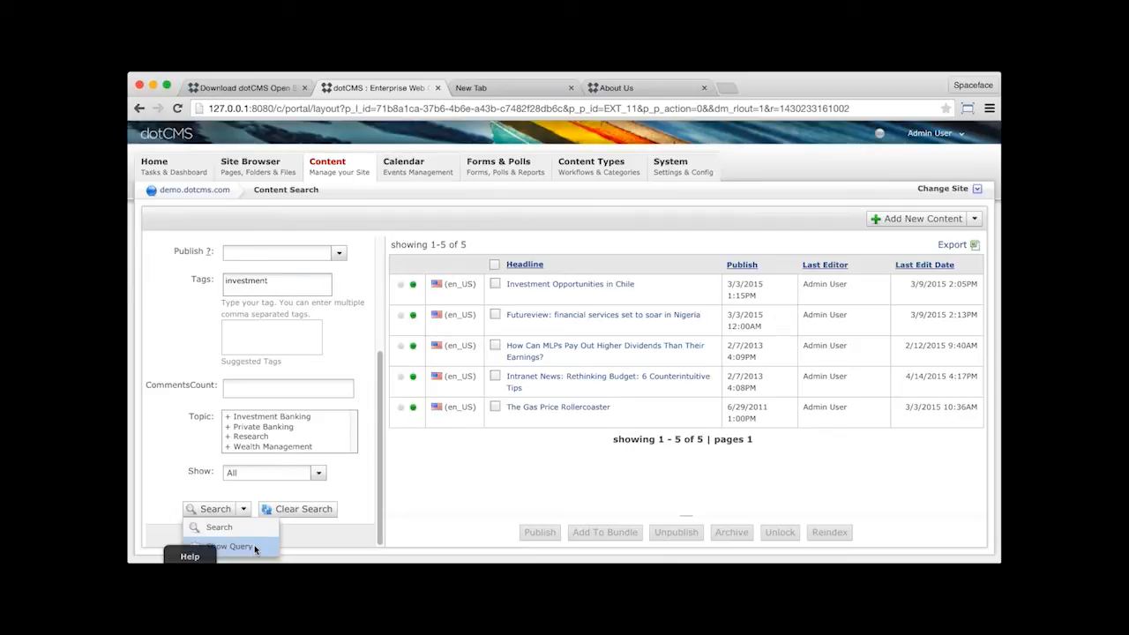
{"action": "left_click", "coordinate": [255, 547]}
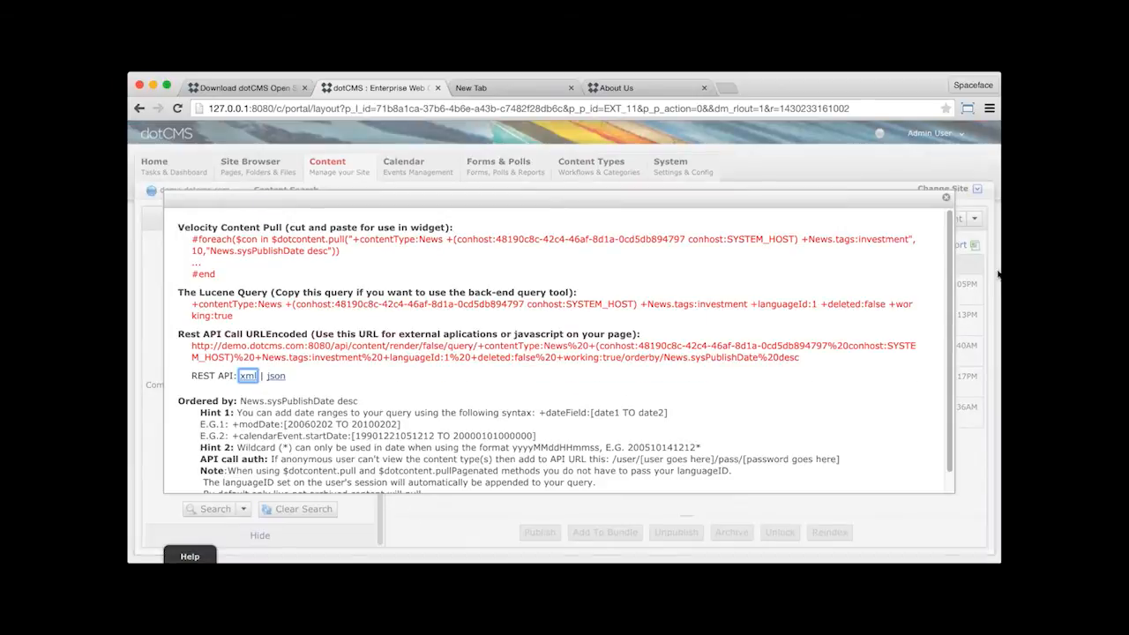
{"action": "left_click", "coordinate": [946, 197]}
{"action": "left_click", "coordinate": [243, 508]}
{"action": "left_click", "coordinate": [256, 547]}
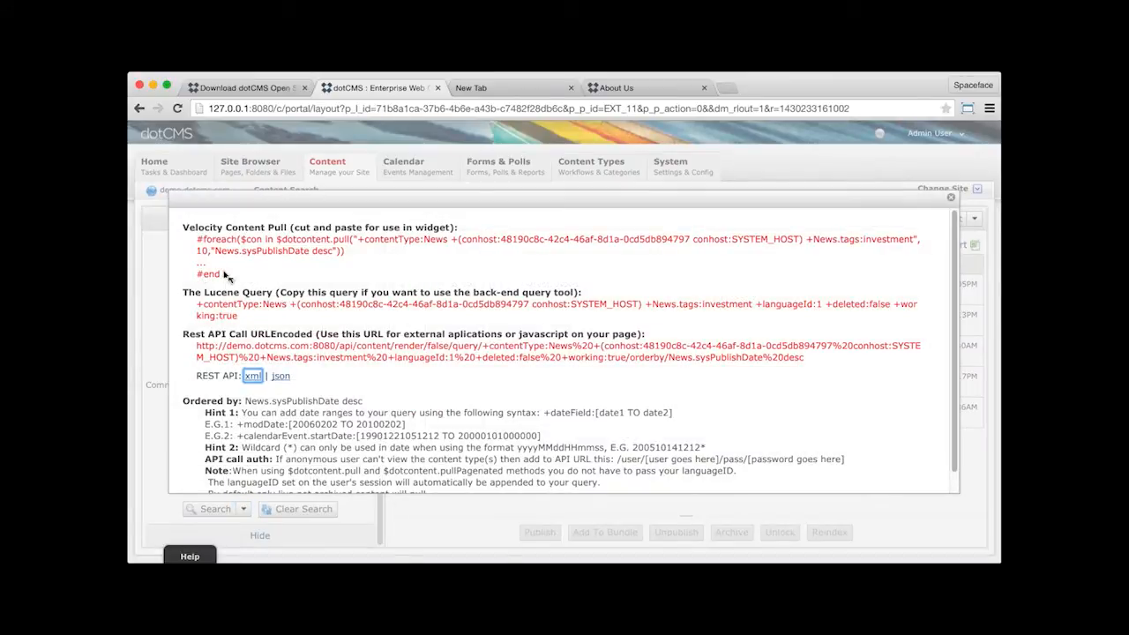
- Highlight the Velocity content pull code and the URL-encoded REST API call in the query window
{"action": "left_click_drag", "start_coordinate": [230, 274], "coordinate": [195, 238]}
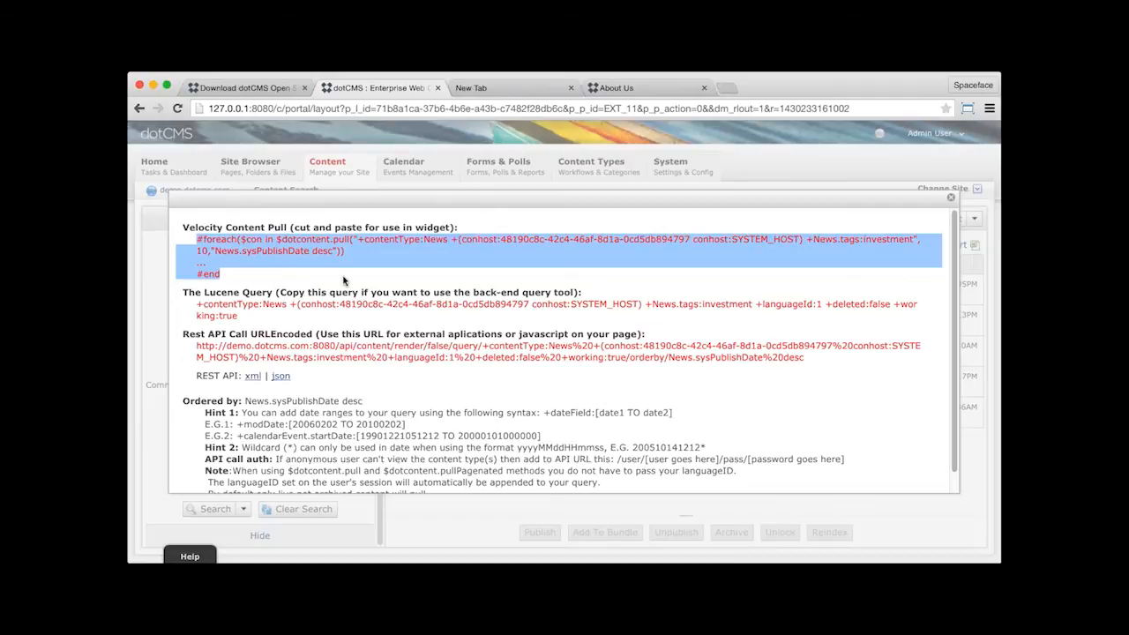
{"action": "left_click", "coordinate": [813, 358]}
{"action": "left_click_drag", "start_coordinate": [813, 355], "coordinate": [190, 350]}
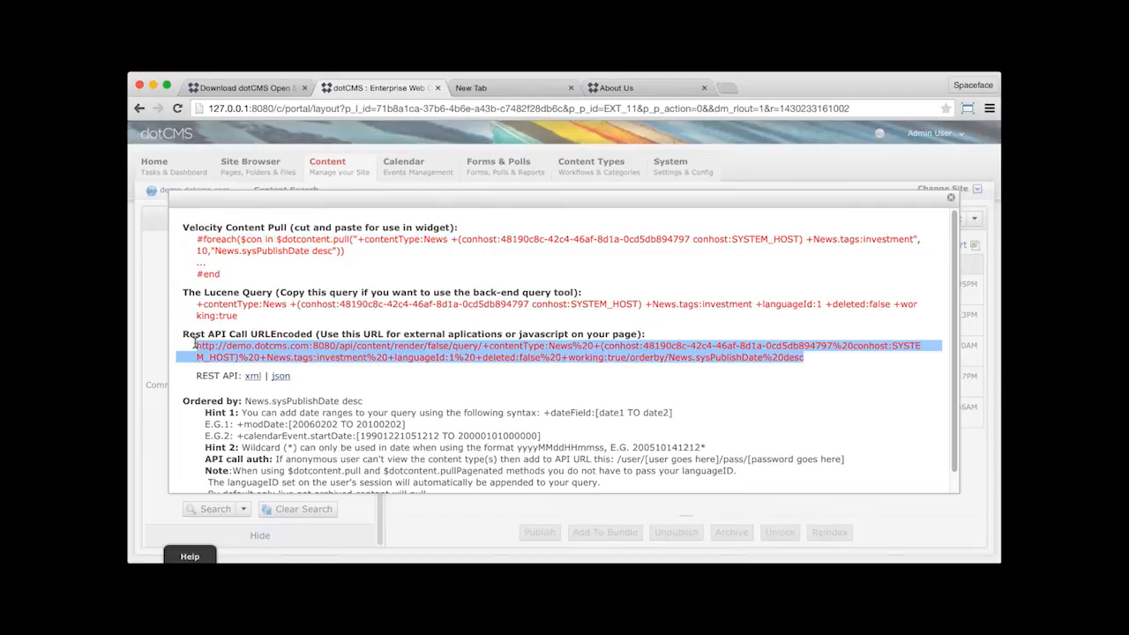